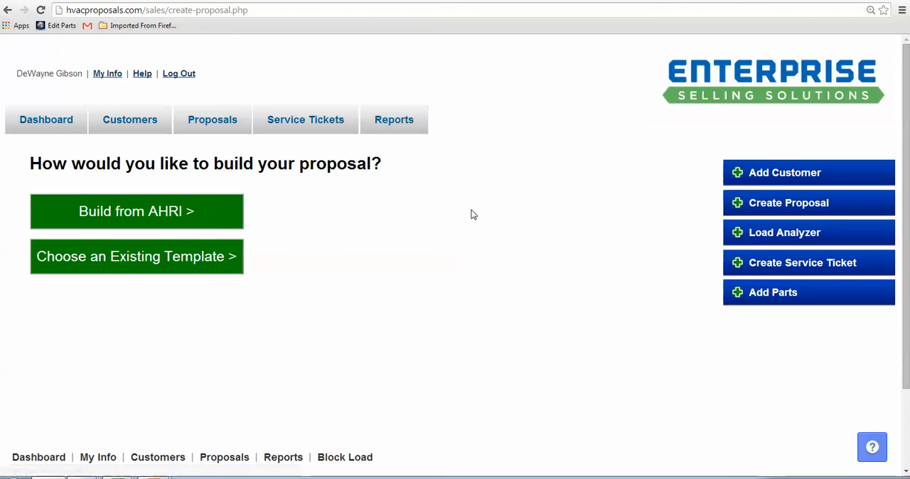
- Start an AHRI-based proposal titled "Proposal" with brand Carrier and application Heat Pump with AHU, and proceed to the sizing step
click(126, 217)
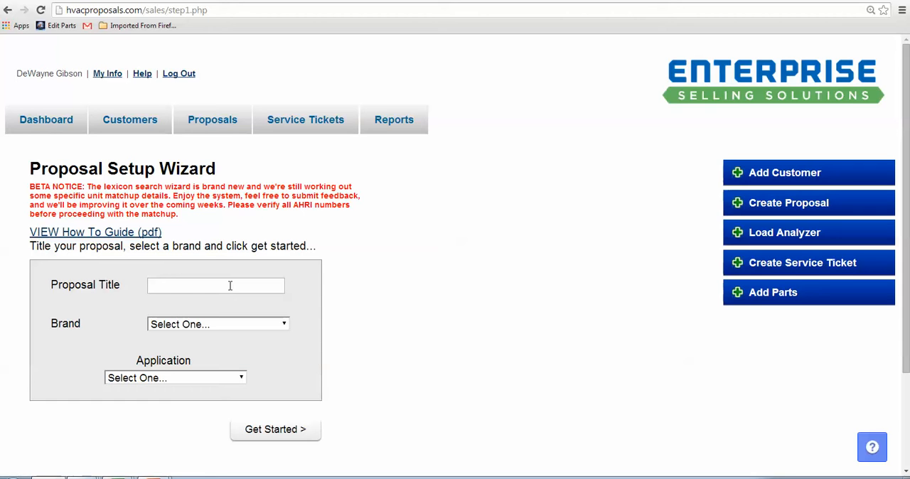
text(roposal)
click(243, 323)
click(239, 349)
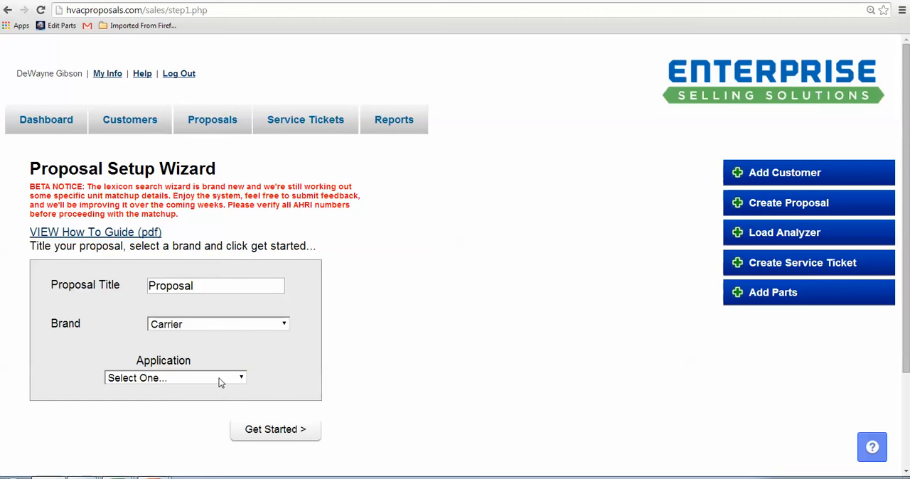
click(218, 381)
click(215, 282)
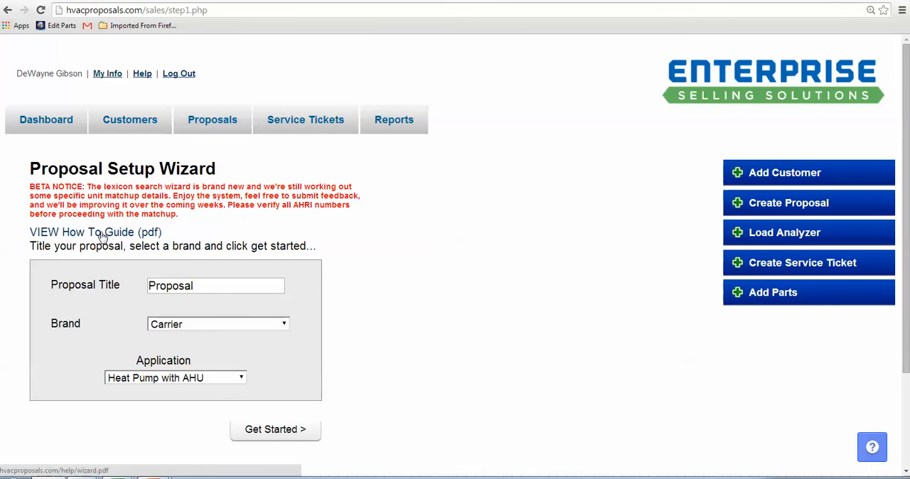
click(275, 430)
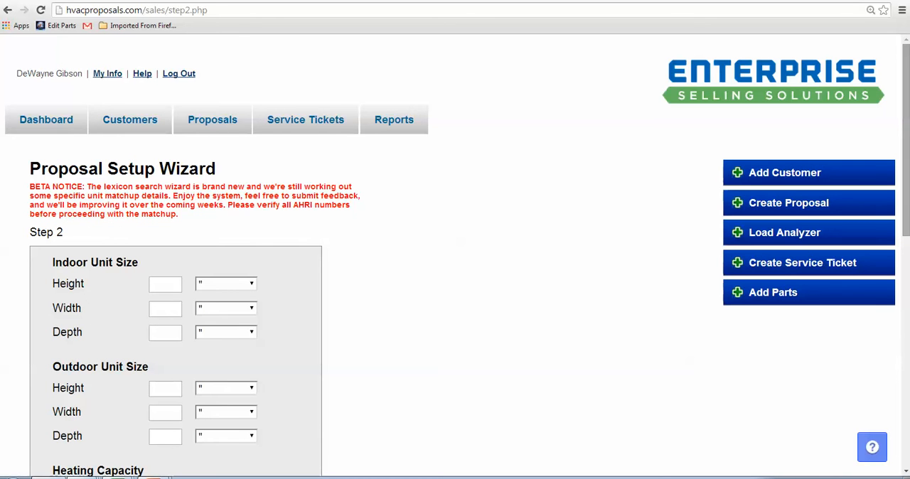
scroll(906, 131, down, 3)
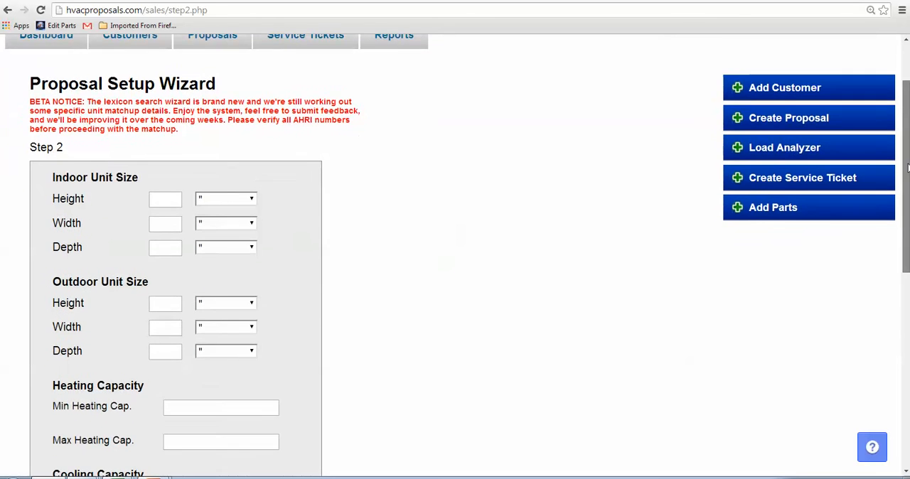
drag(906, 202, 906, 219)
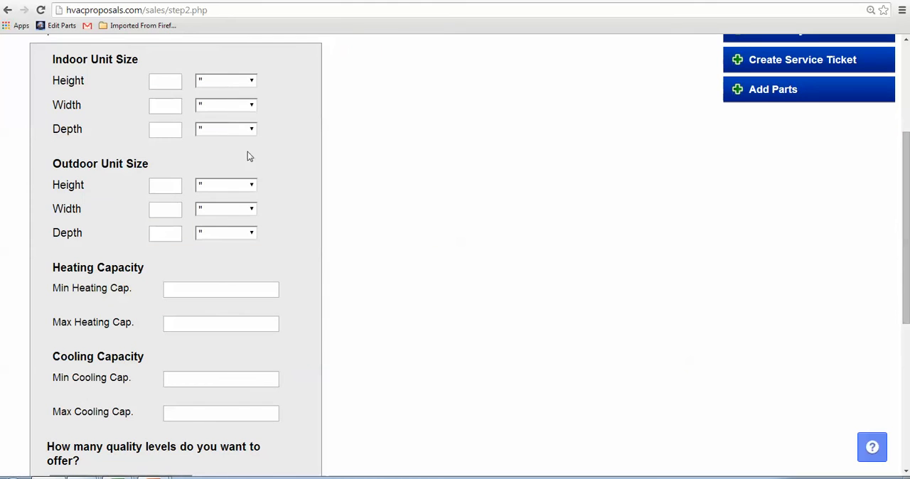
click(166, 83)
text(55)
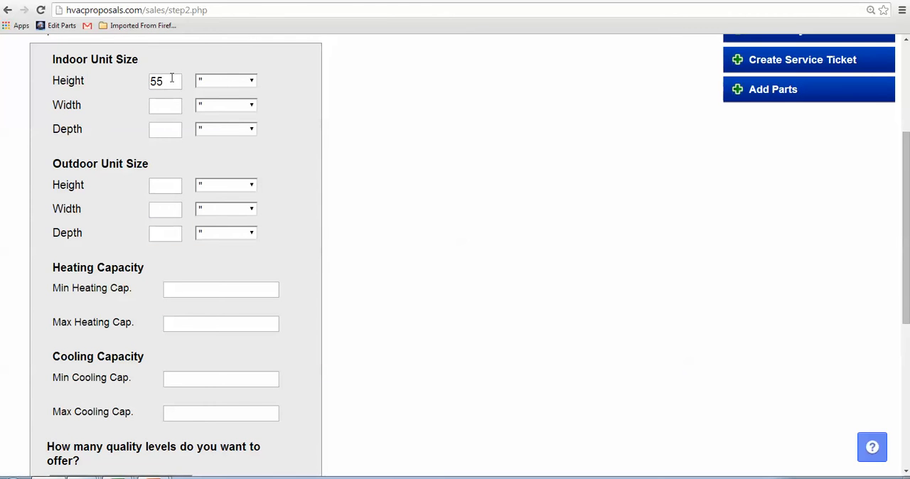
drag(172, 82, 114, 81)
key(BackSpace)
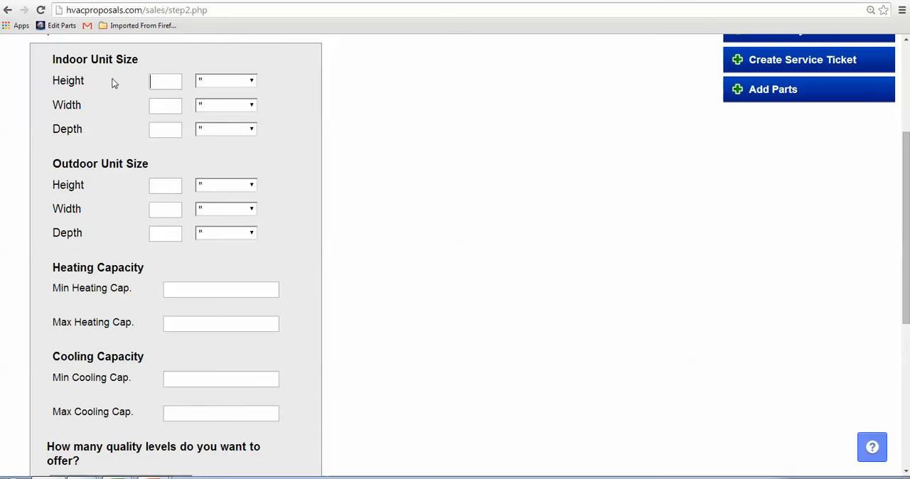
- Set the minimum cooling capacity to 32000 and the maximum cooling capacity to 39000
drag(907, 163, 907, 222)
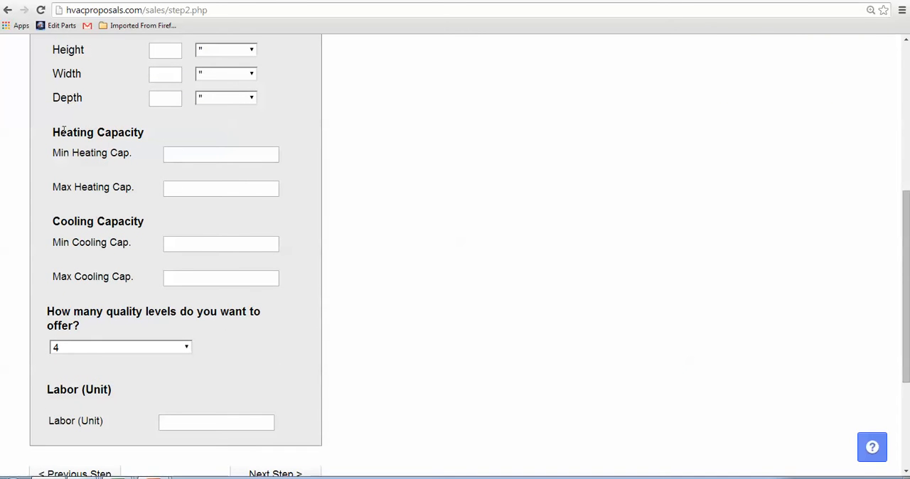
click(188, 245)
text(32000)
key(Tab)
text(39)
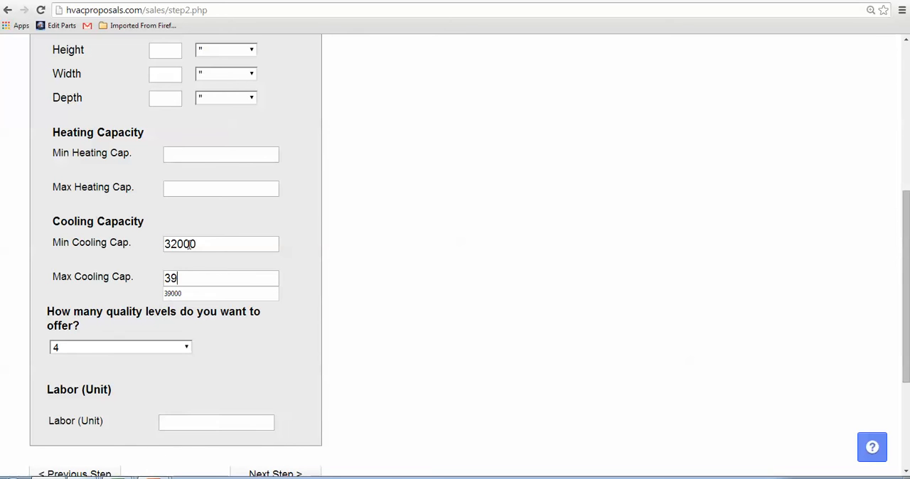
text(000)
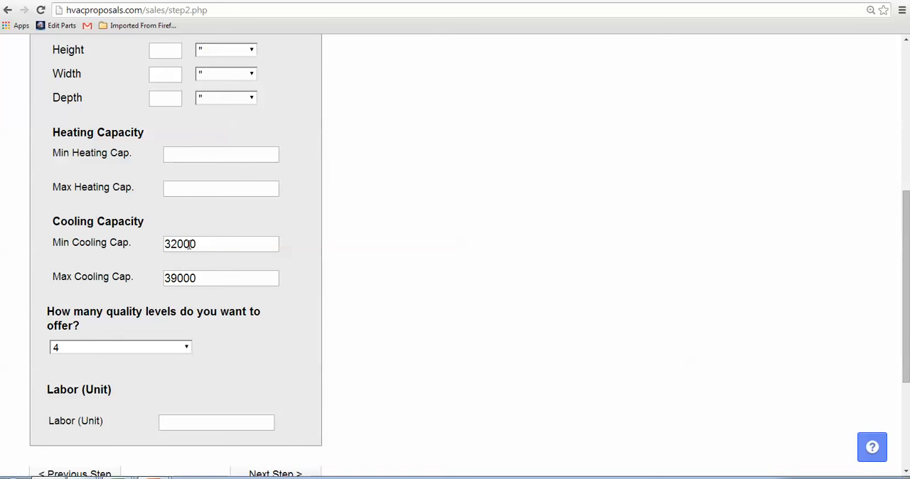
- Set the unit labor to 1 and continue to the quality level criteria
key(Tab)
key(Tab)
text(1)
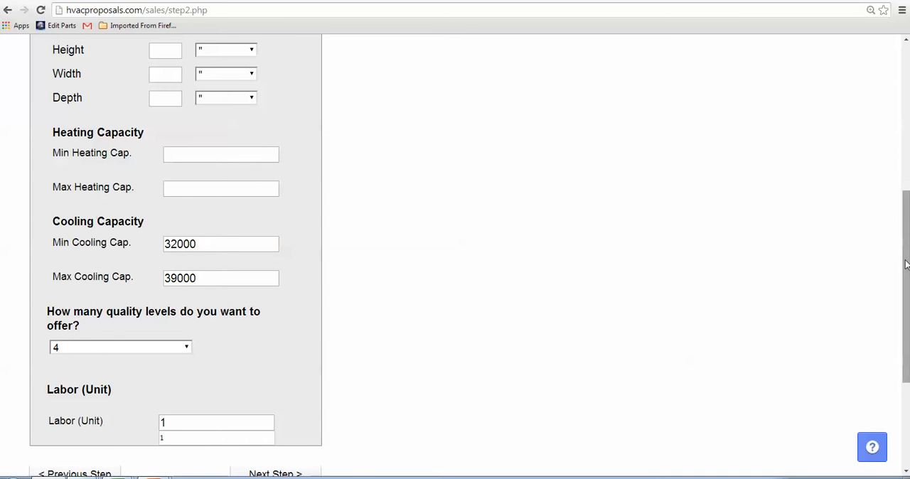
scroll(906, 262, down, 2)
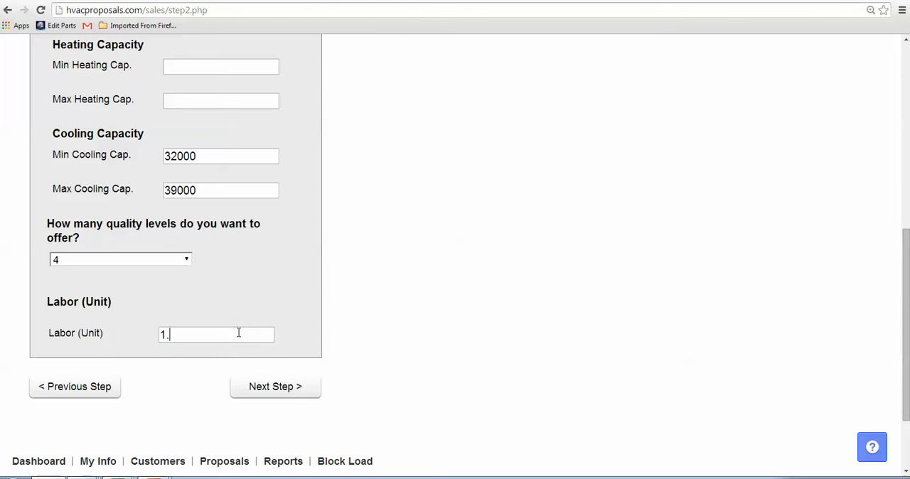
key(BackSpace)
key(BackSpace)
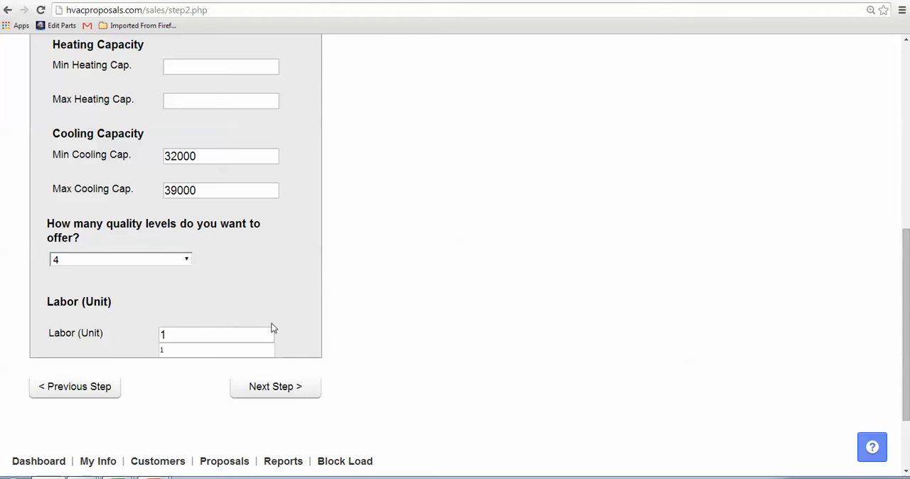
click(285, 391)
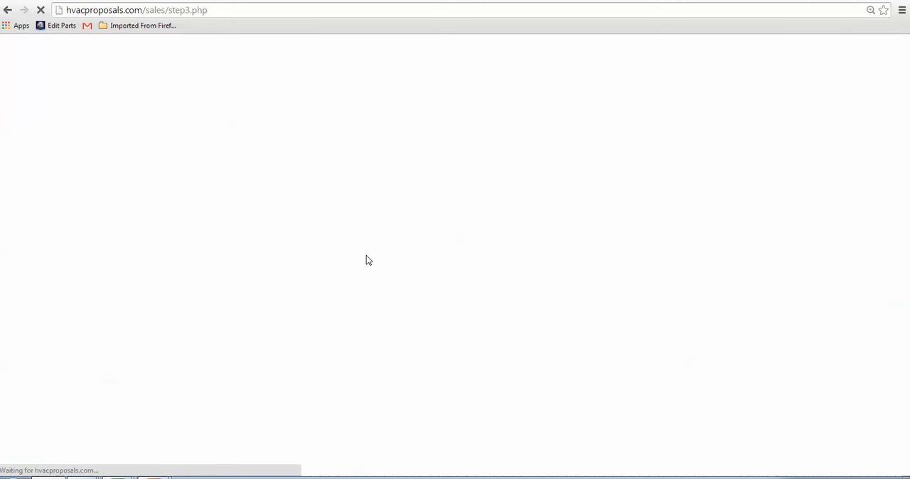
- Set Quality Level 1 (Best) to the Infinity Series category with Inverter cooling stages
scroll(469, 256, down, 3)
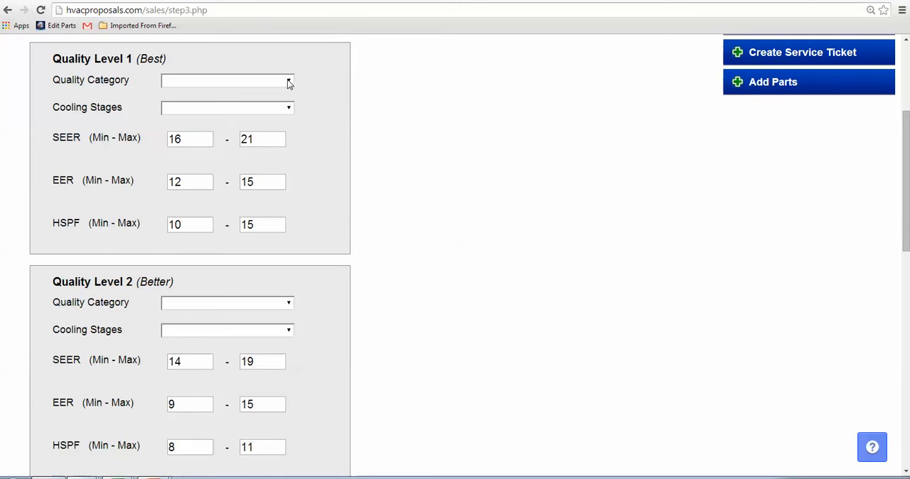
click(289, 83)
click(266, 102)
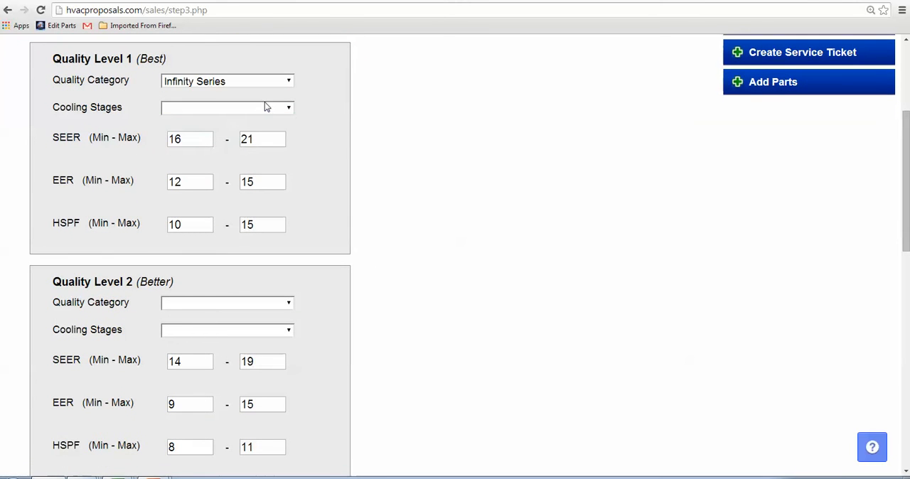
click(264, 107)
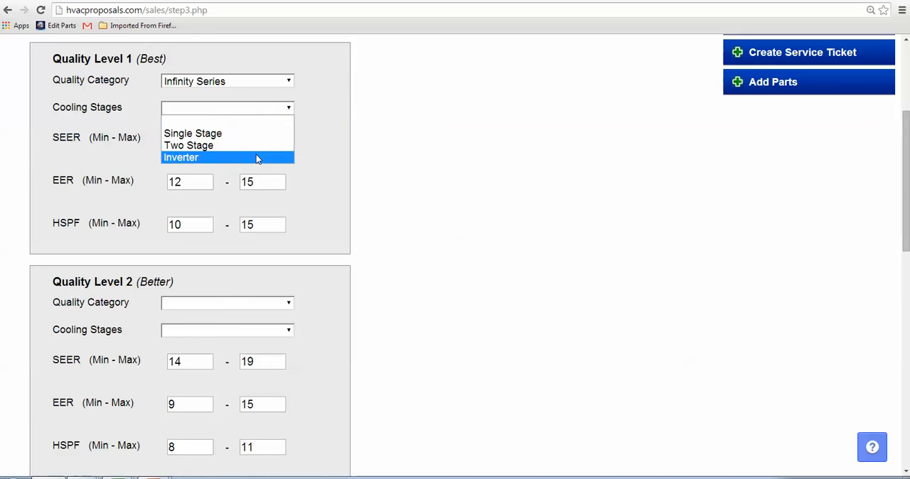
click(258, 157)
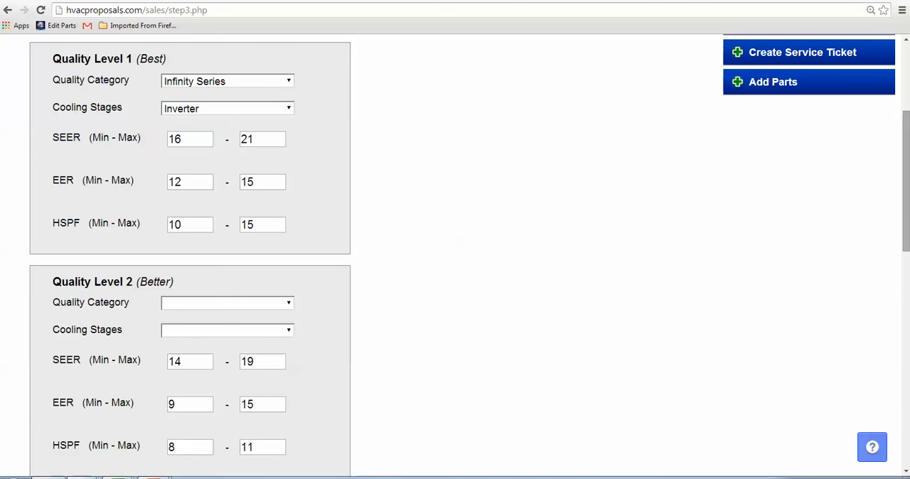
- Set Quality Level 2 (Better) to the Infinity Series category with Inverter cooling stages
click(260, 304)
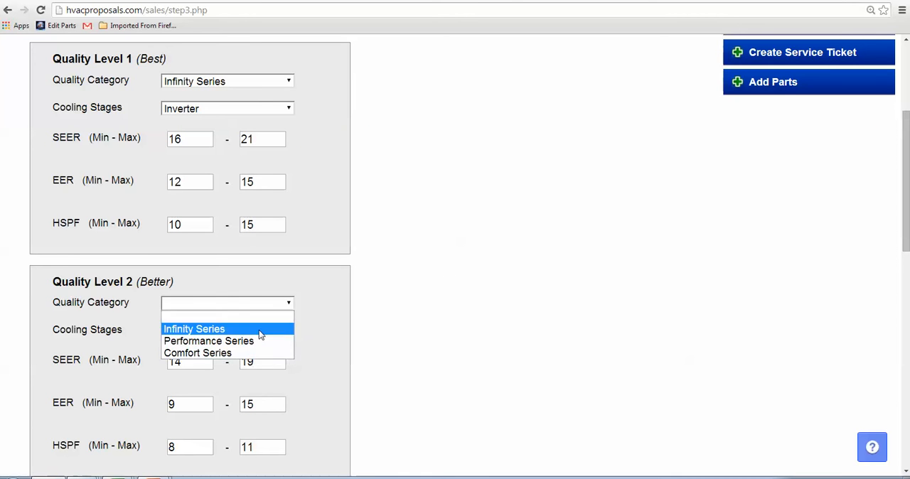
click(260, 331)
click(258, 330)
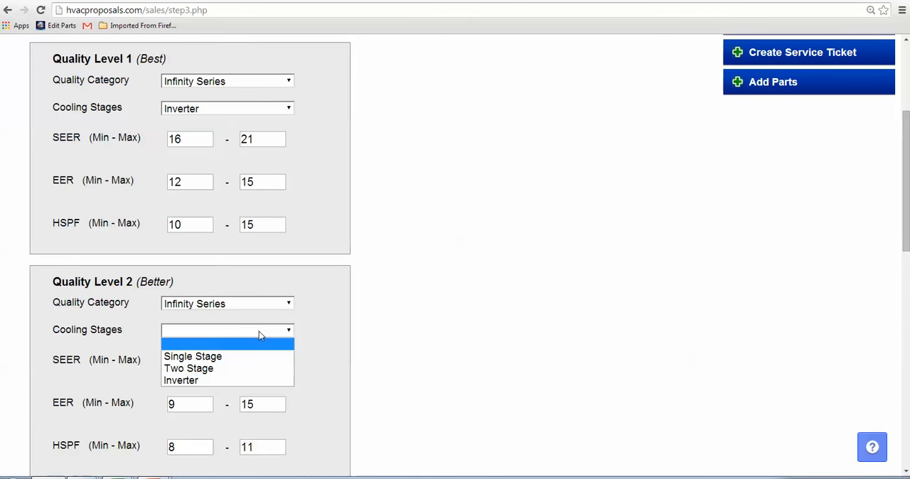
click(253, 382)
- Set Quality Level 3 (Good) to the Performance Series category with Two Stage cooling
drag(907, 211, 907, 350)
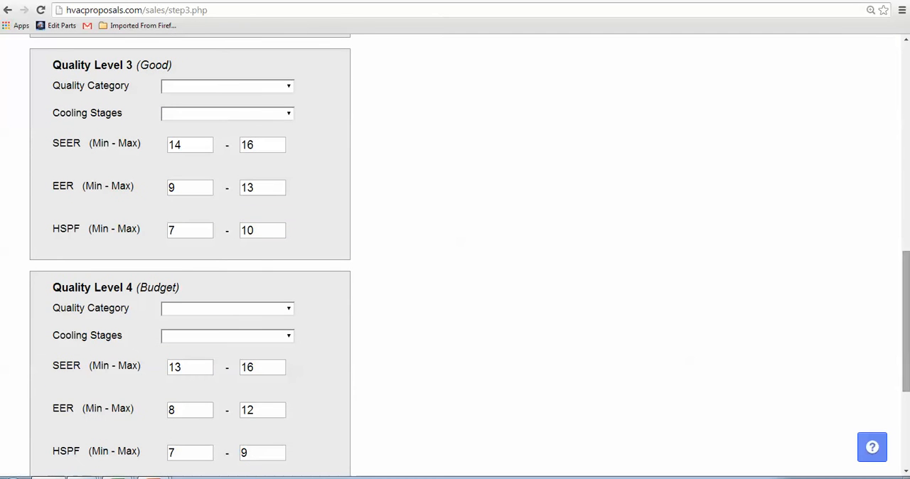
click(260, 88)
click(251, 122)
click(249, 116)
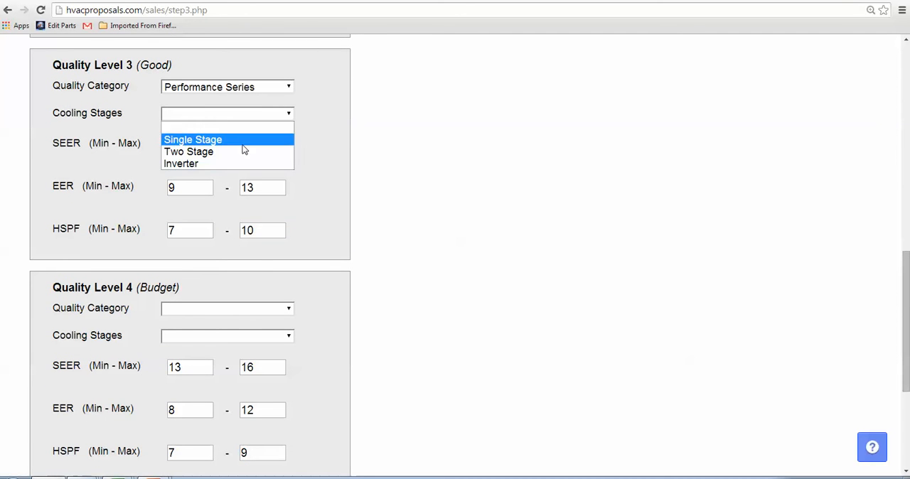
click(244, 152)
- Set Quality Level 4 (Budget) to the Comfort Series category with Single Stage cooling
click(253, 308)
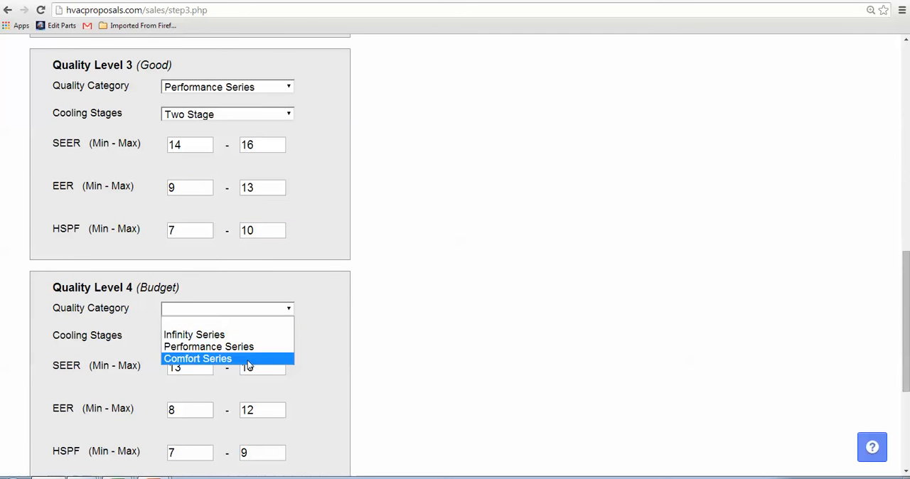
click(248, 363)
click(248, 339)
click(247, 361)
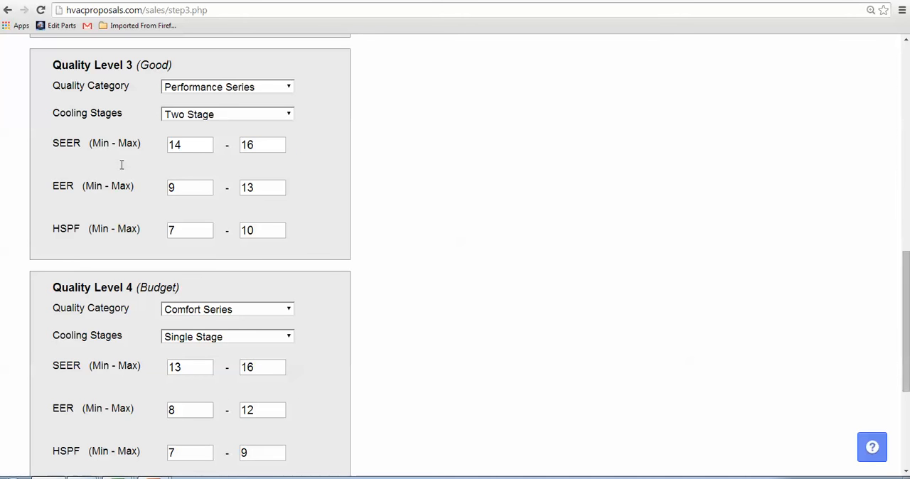
- Set the maximum SEER of Quality Level 3 to 18 and continue to the equipment selection step
drag(121, 165, 170, 229)
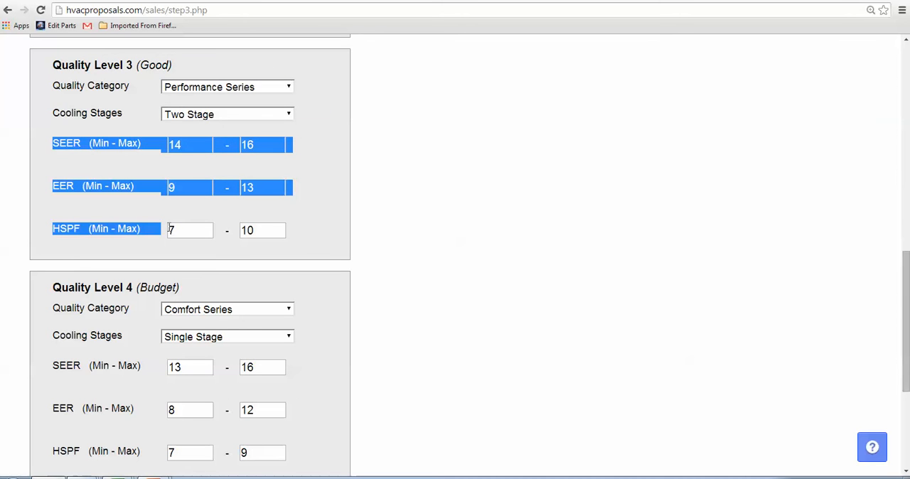
scroll(577, 200, down, 1)
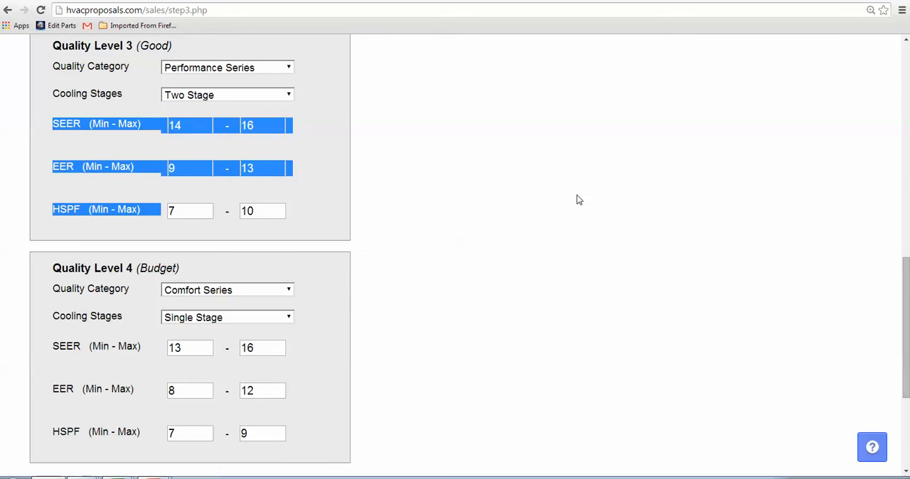
click(268, 168)
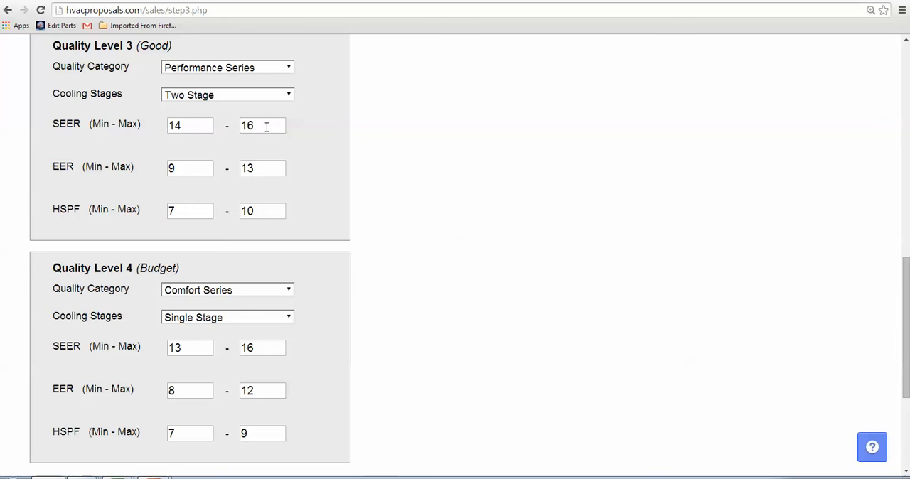
click(266, 126)
key(BackSpace)
text(8)
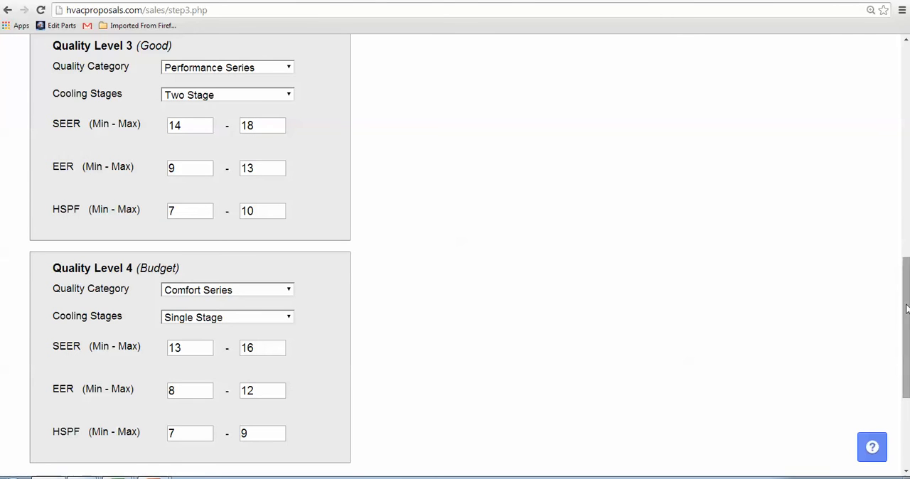
drag(907, 306, 891, 354)
click(317, 347)
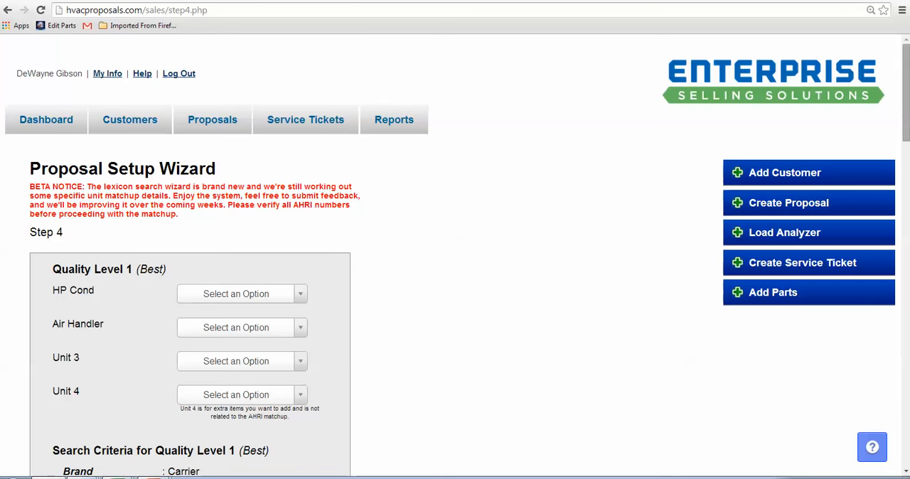
- For Quality Level 1, choose condenser 25VNA036A003 and air handler FE4ANB006L00, and review the matching AHRI combinations
drag(907, 110, 907, 156)
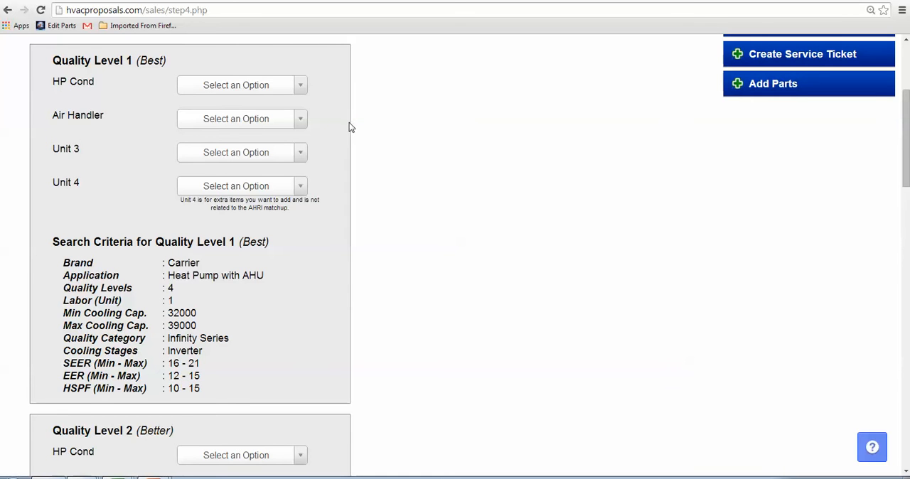
click(299, 88)
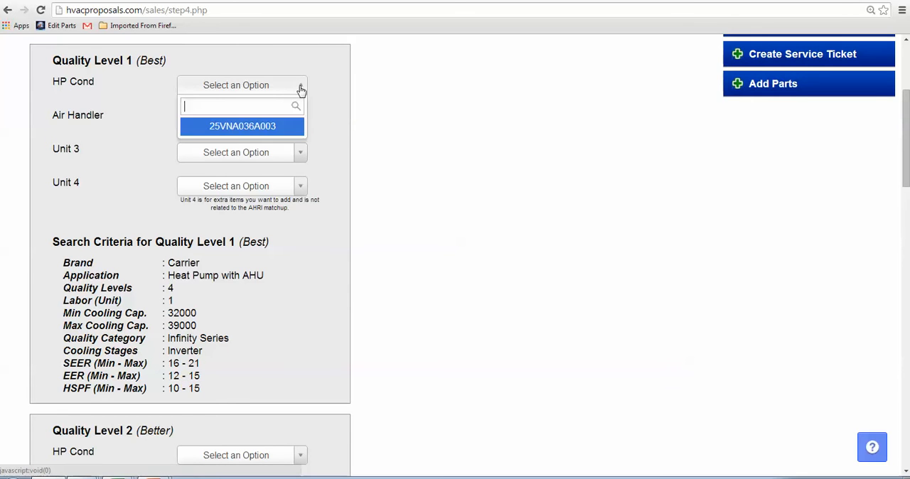
click(283, 126)
click(301, 120)
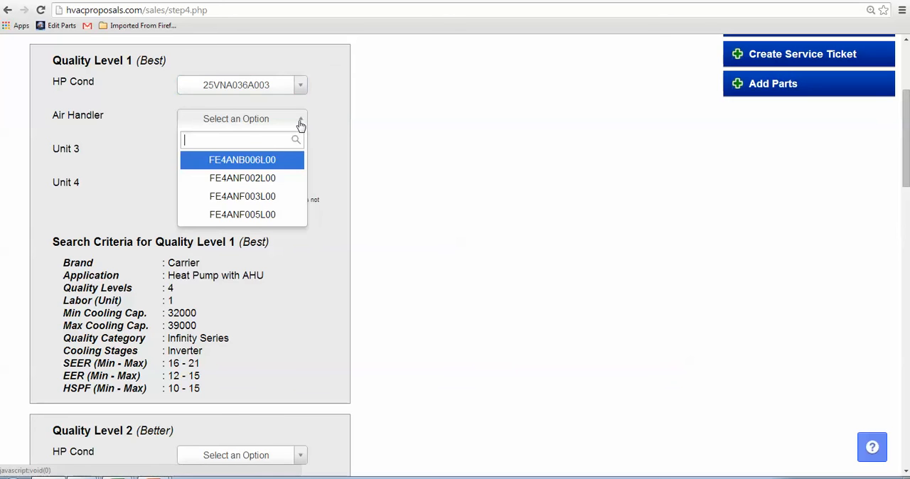
click(269, 162)
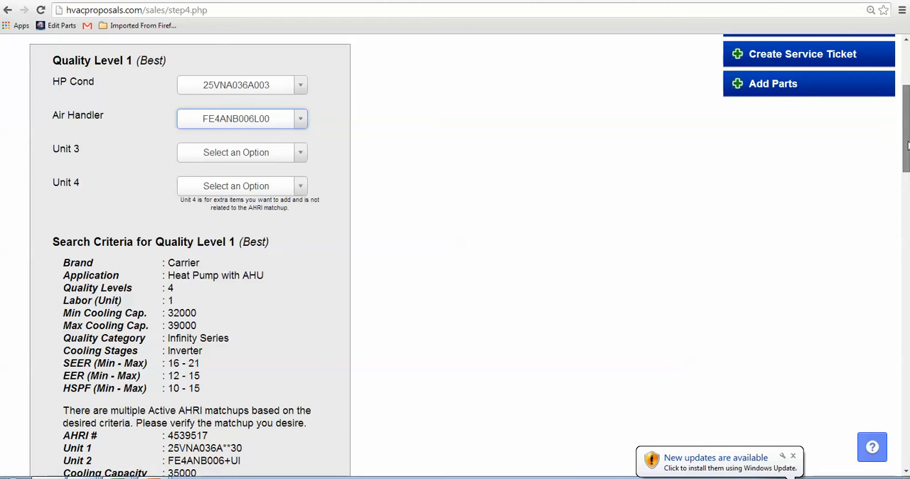
scroll(834, 257, down, 3)
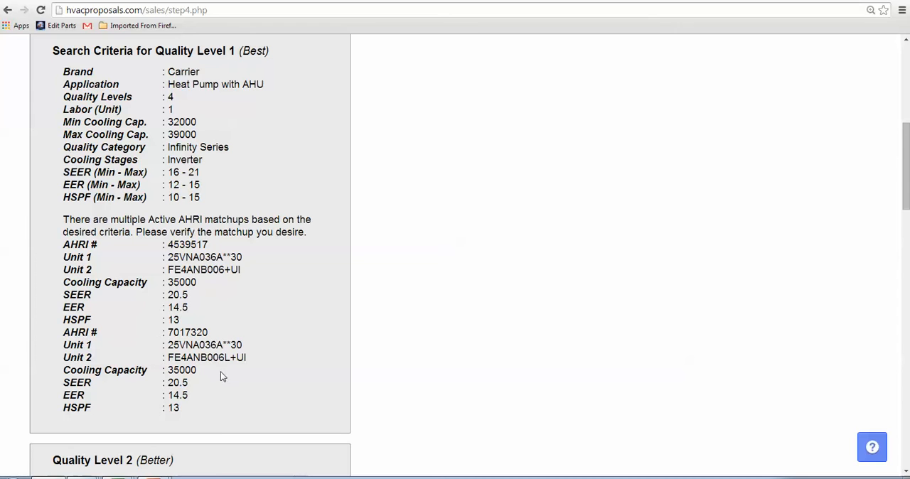
- For Quality Level 2 (Better), choose condenser 25VNA836A003 and air handler FE4ANF005L00
drag(225, 356, 231, 360)
click(225, 270)
drag(906, 178, 907, 253)
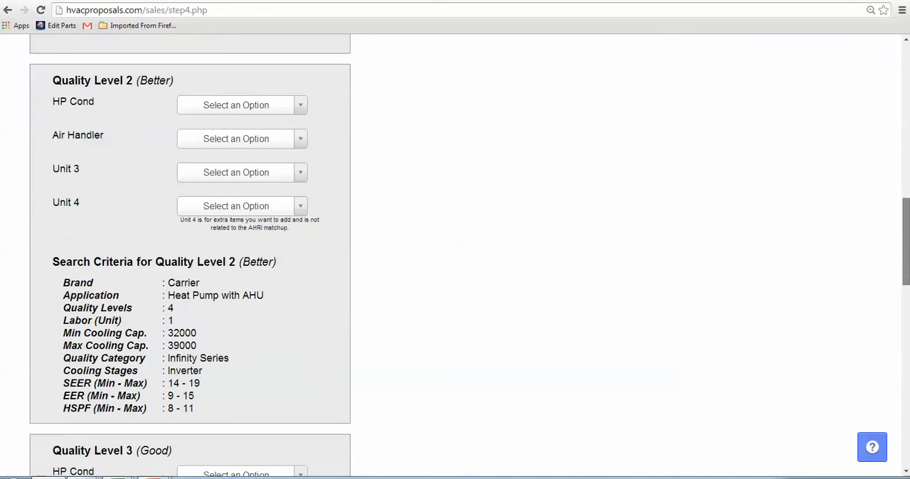
click(299, 109)
click(261, 165)
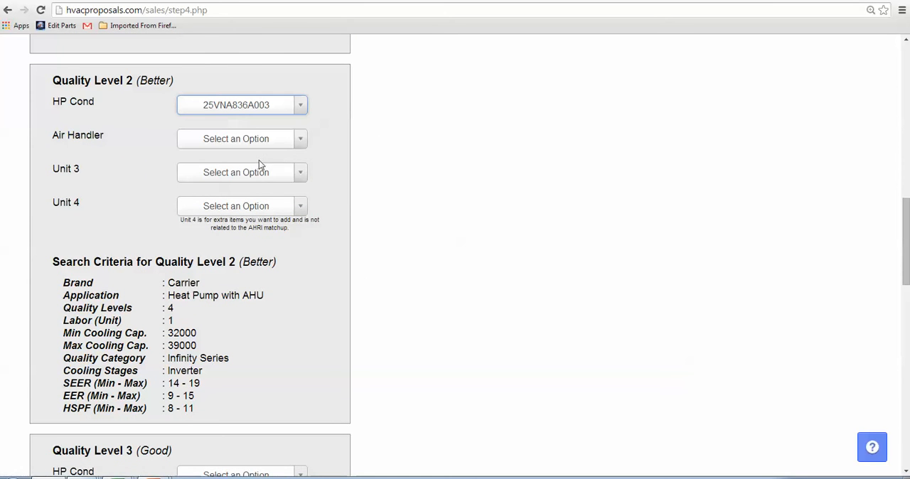
click(299, 143)
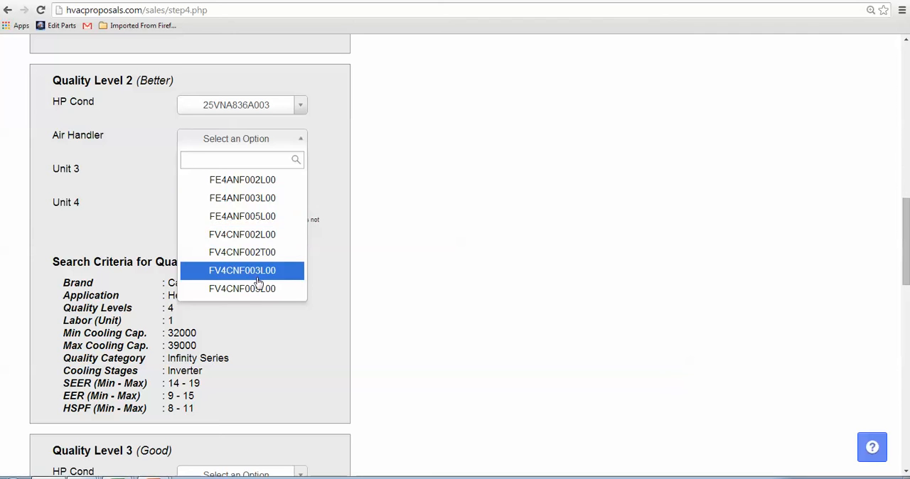
click(260, 217)
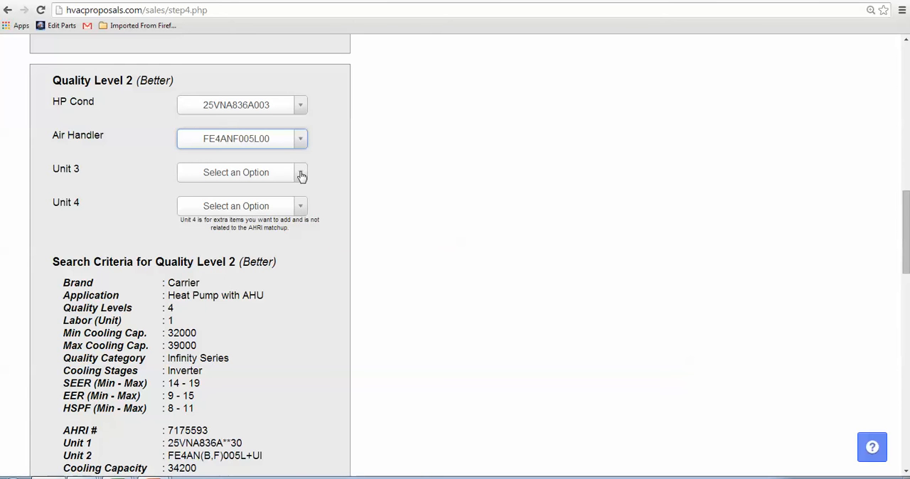
- For Quality Level 3 (Good), choose condenser 25HCB636A003 and air handler FV4CNF002L00
scroll(802, 220, down, 4)
scroll(816, 292, down, 3)
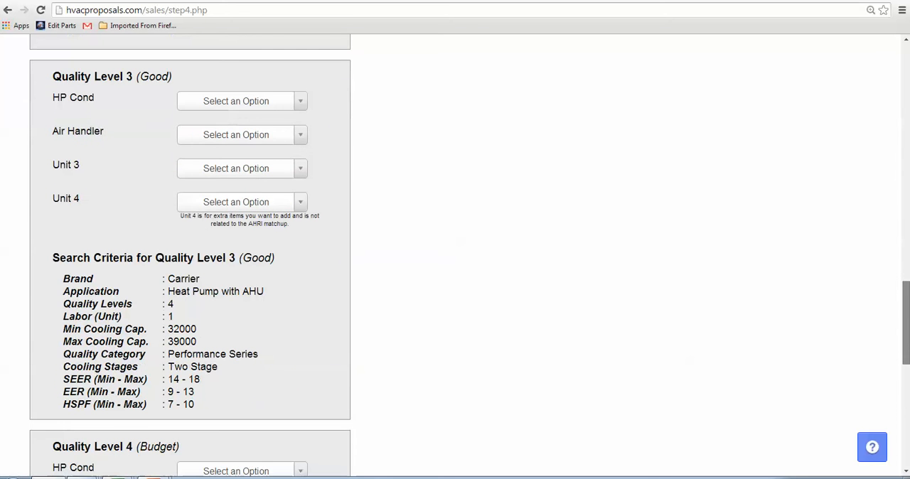
click(302, 105)
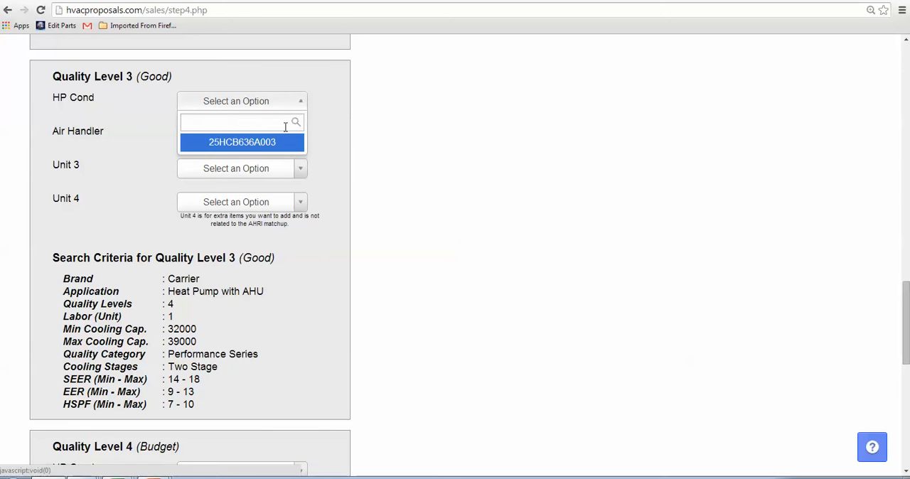
click(260, 143)
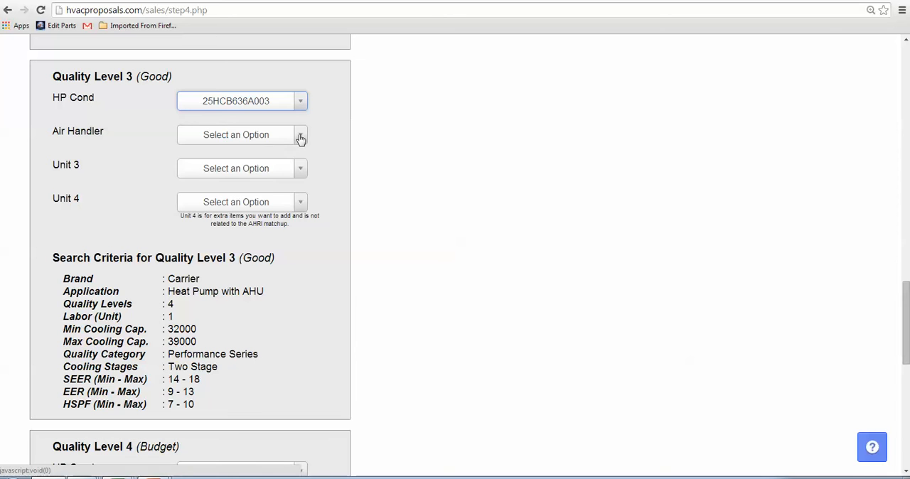
click(301, 137)
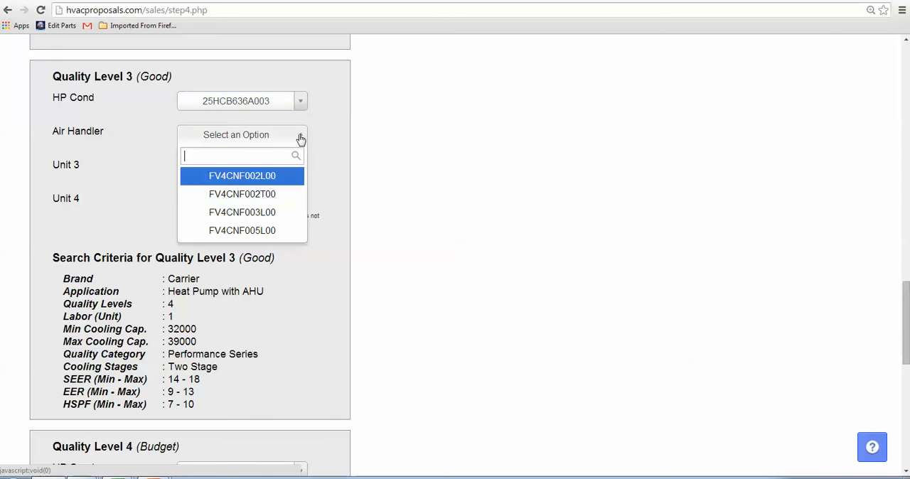
click(261, 182)
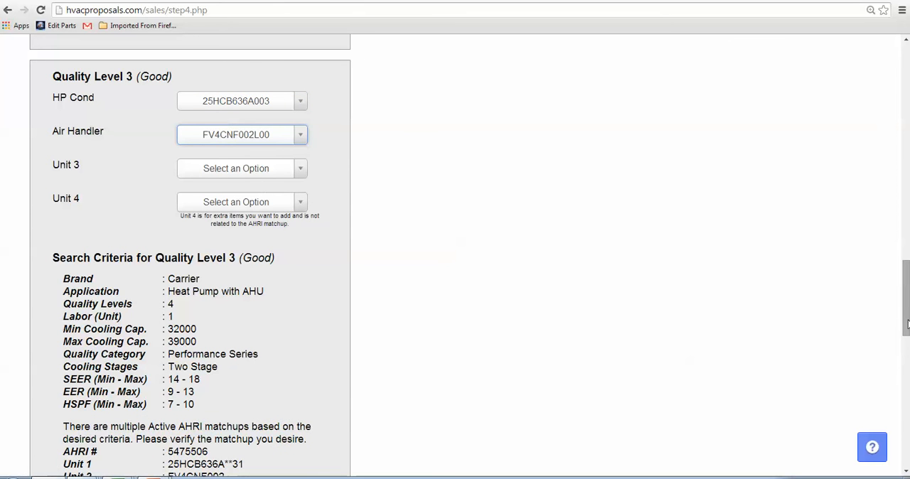
- For Quality Level 4 (Budget), choose condenser 25HCD336A003 and air handler FX4DNF037L00, and continue to the special kits step
scroll(908, 324, down, 8)
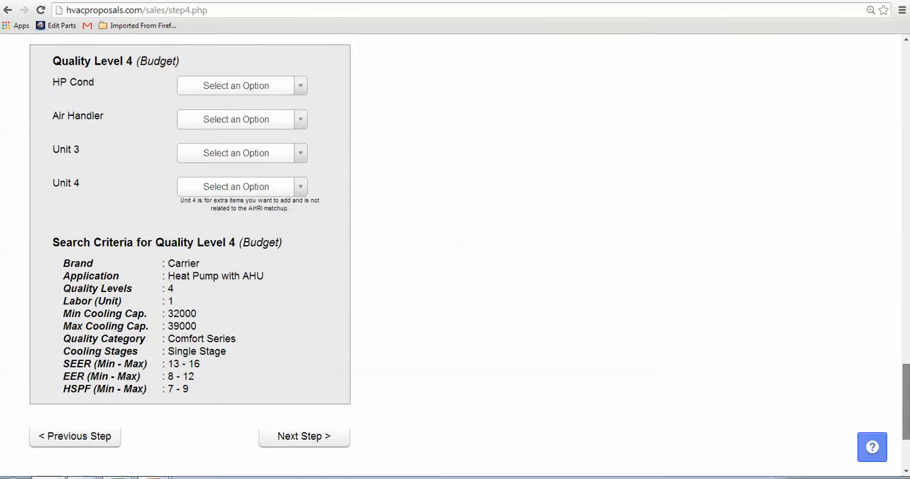
click(297, 85)
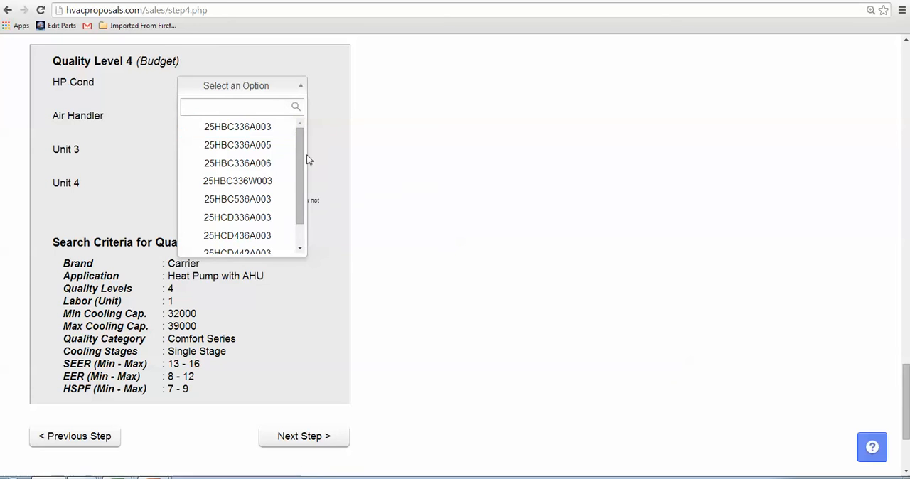
click(270, 217)
click(298, 121)
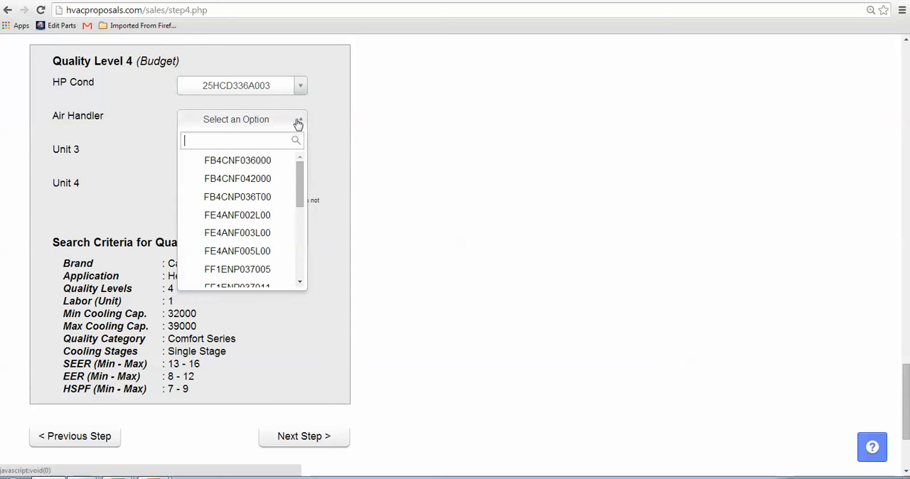
scroll(299, 157, down, 3)
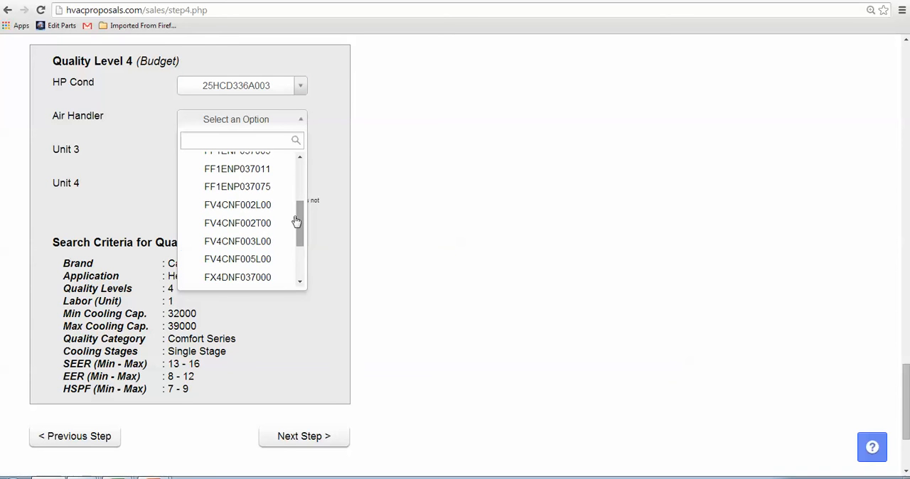
drag(301, 228, 298, 240)
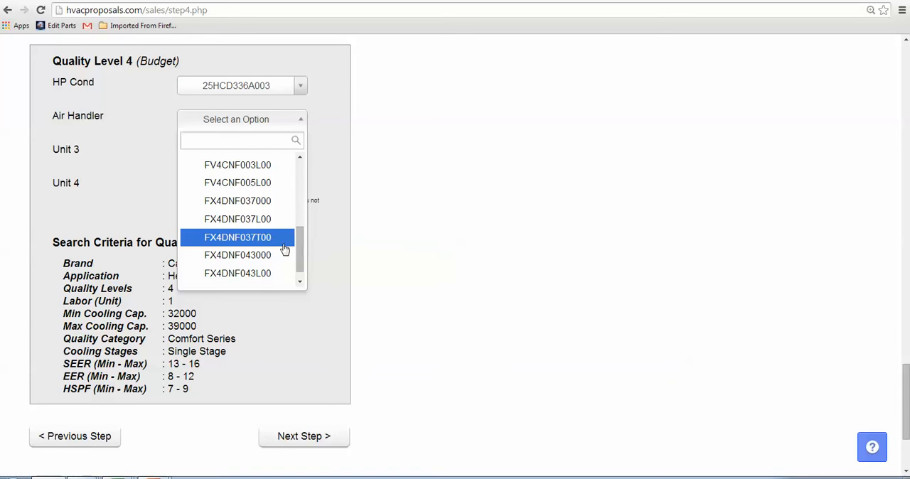
click(270, 227)
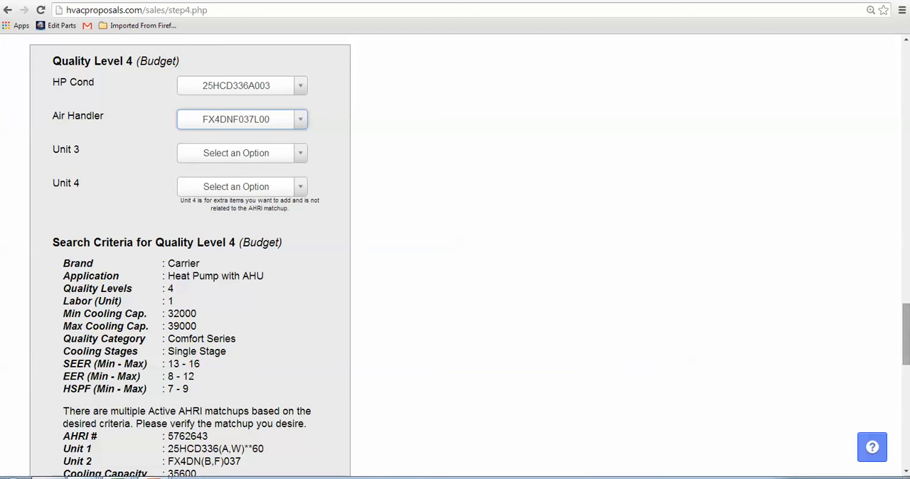
drag(906, 340, 906, 425)
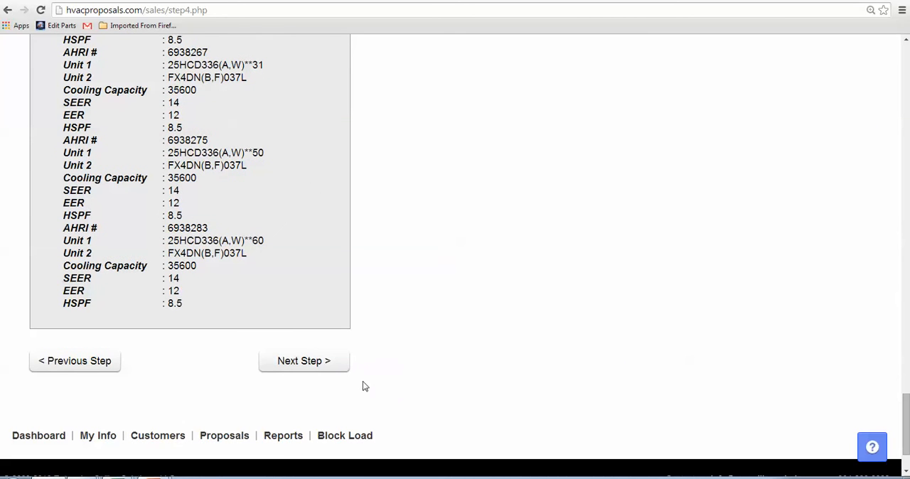
click(326, 367)
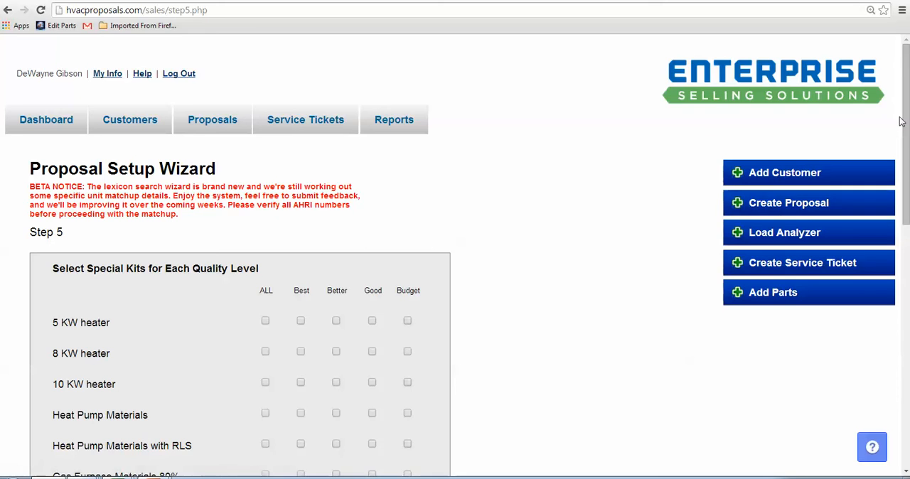
- Apply the 8 KW heater, Heat Pump Materials and Line Set - 3/8 x 7/8 - 50' kits to all quality levels
drag(904, 103, 905, 198)
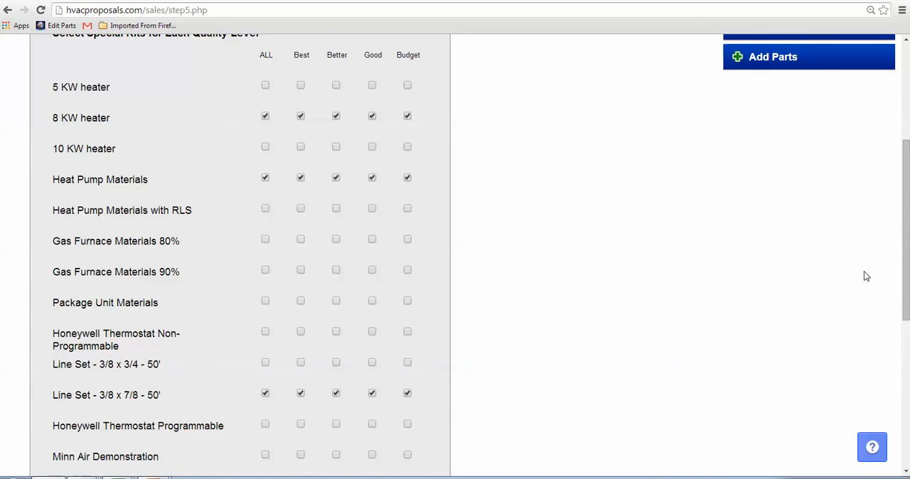
scroll(907, 231, down, 3)
scroll(812, 315, down, 2)
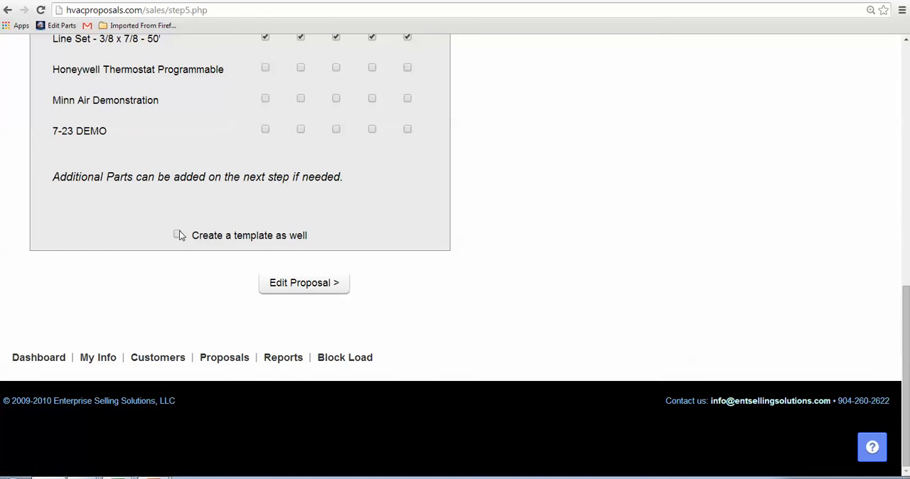
- Also create a template titled "3.0 Ton HP 7-29" followed by the surname, and open the proposal for editing
click(201, 267)
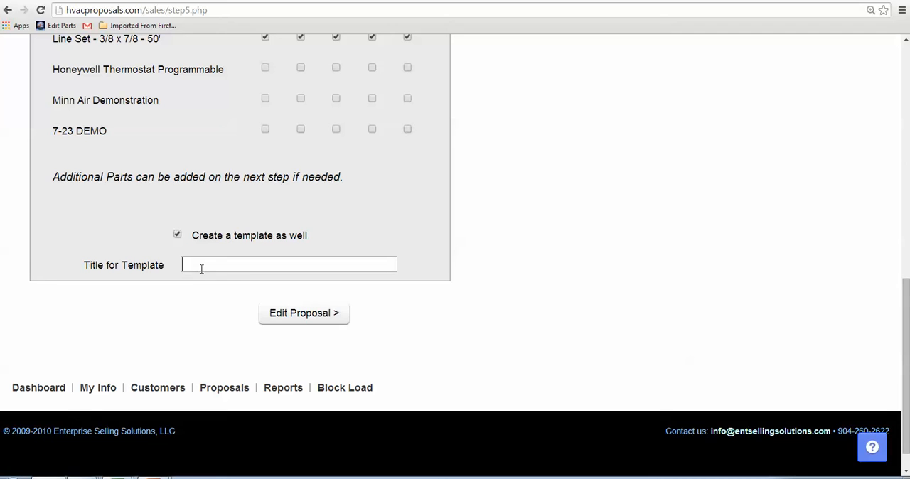
text(3.0)
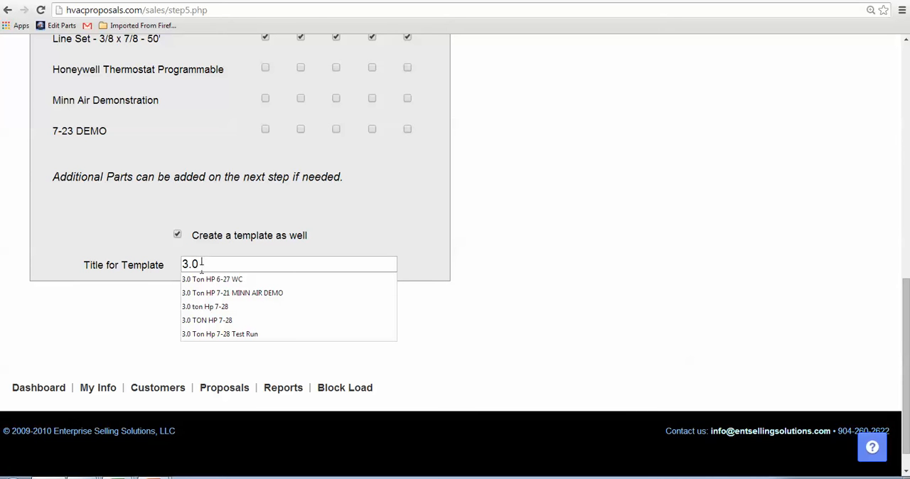
text( Ton HP 7-2)
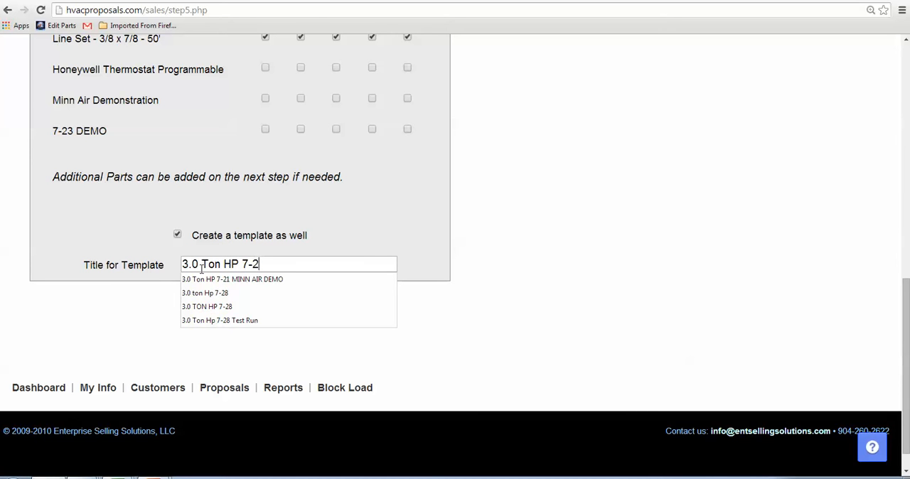
text(9 Gib)
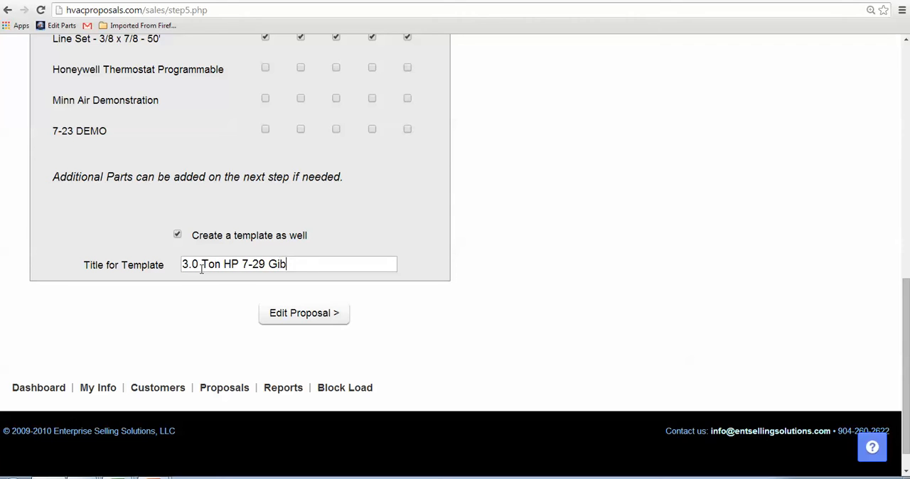
text(son)
click(330, 316)
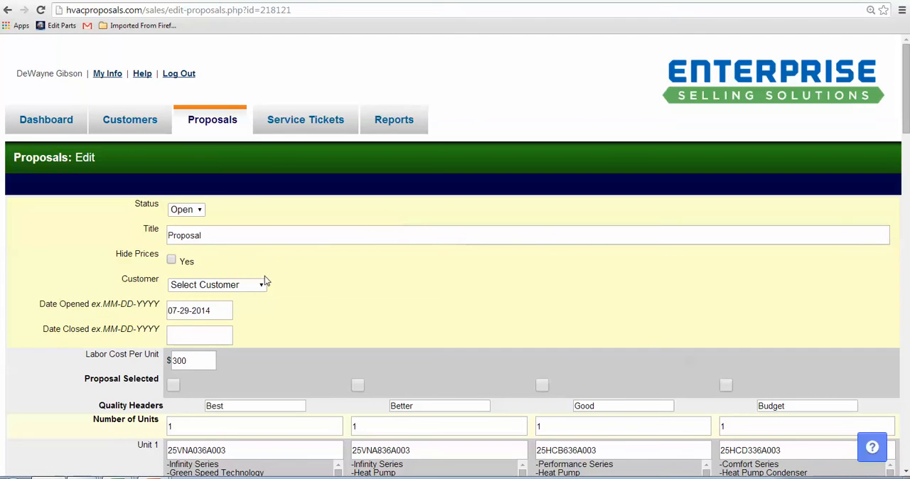
- Assign the customer to the proposal and save it
click(261, 286)
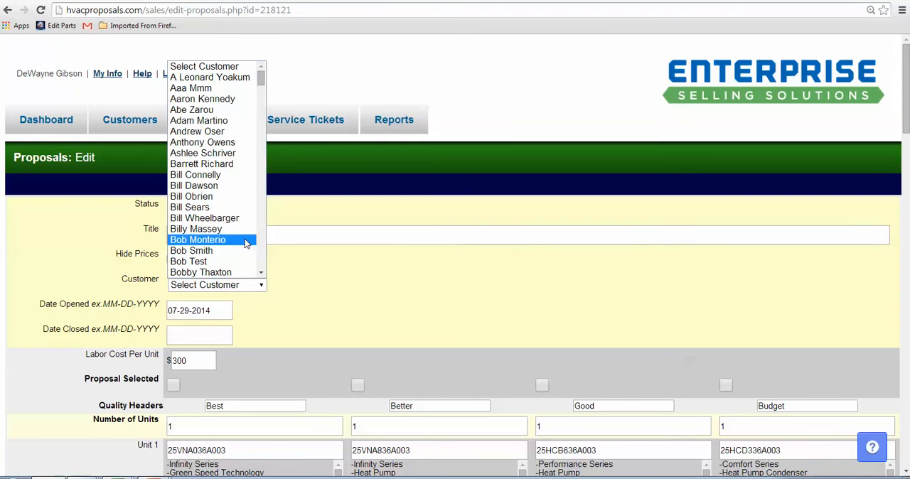
scroll(246, 240, down, 3)
click(220, 219)
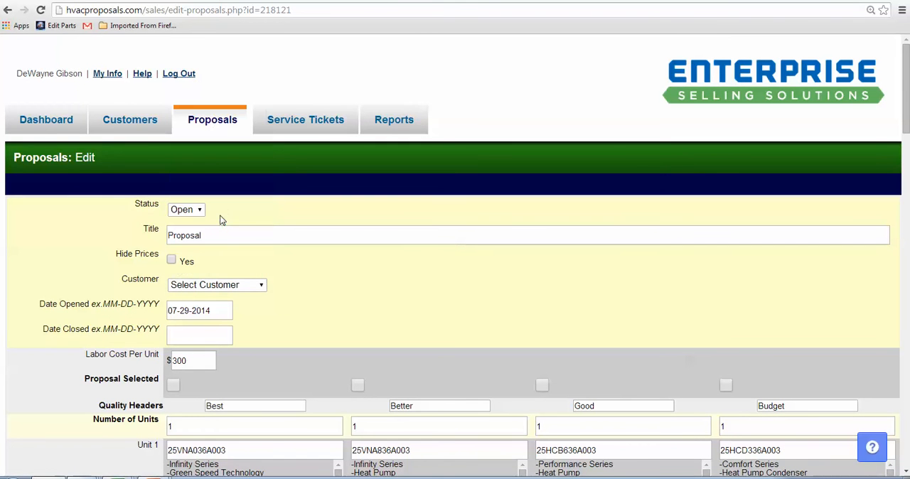
drag(907, 100, 908, 423)
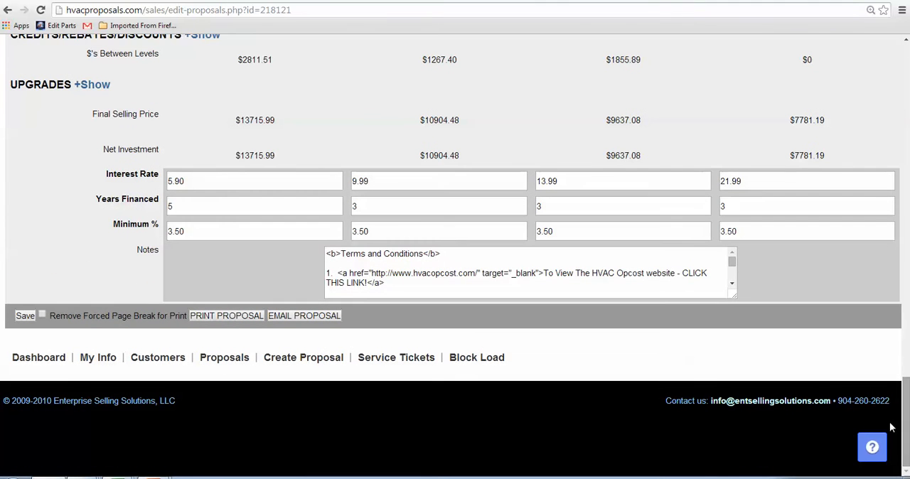
click(25, 316)
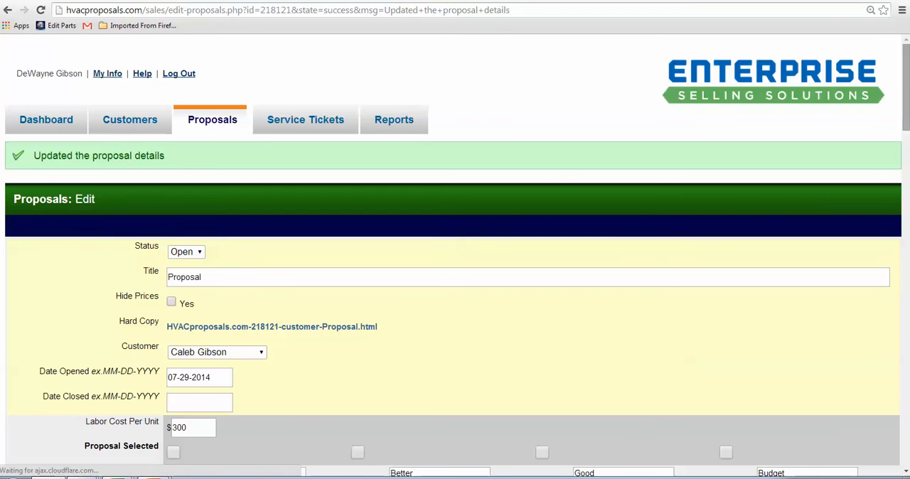
- Review the unit details and select AHRI matchup 5762352 for the Budget level
drag(907, 91, 907, 167)
drag(341, 161, 341, 177)
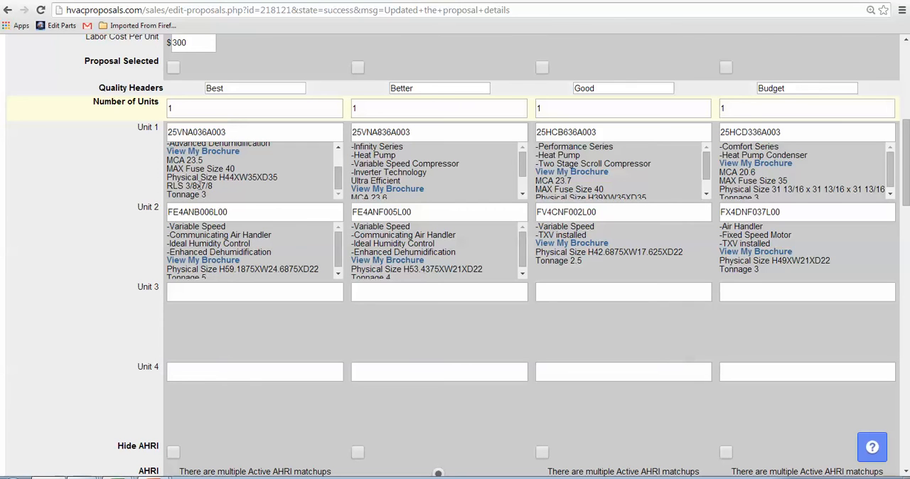
drag(338, 182, 339, 165)
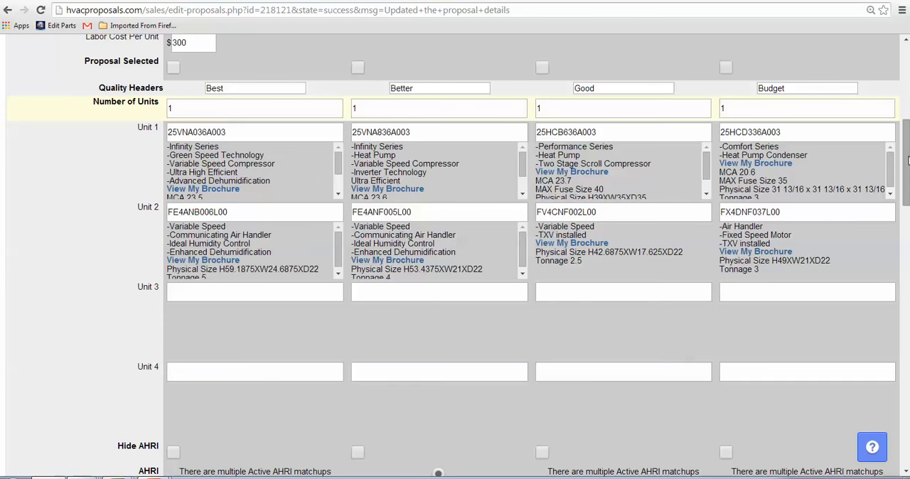
scroll(828, 216, down, 5)
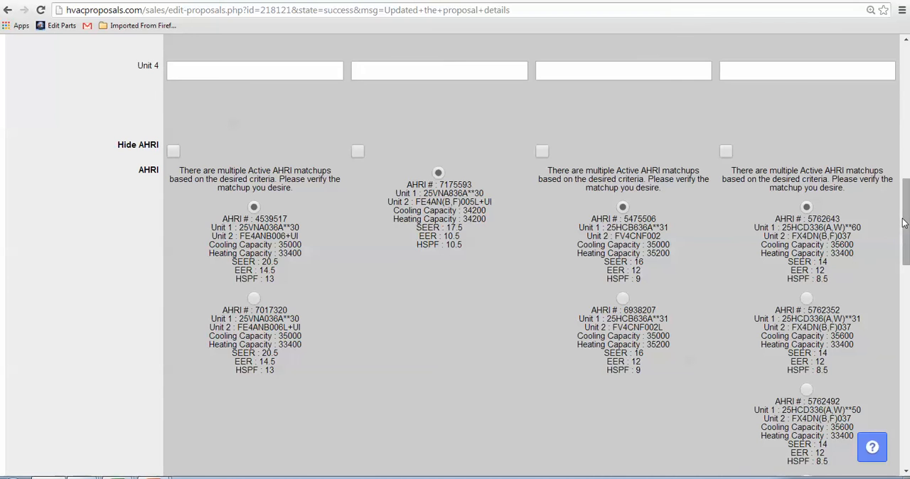
drag(905, 224, 906, 239)
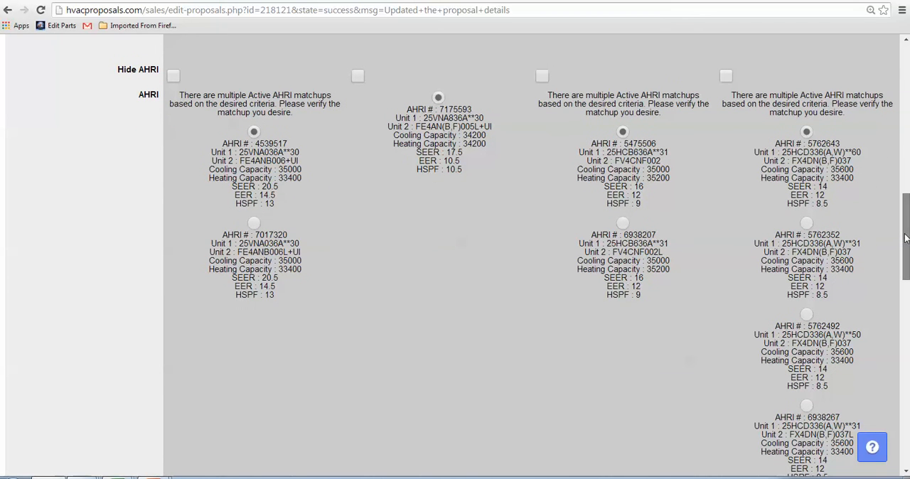
click(806, 223)
drag(852, 243, 865, 242)
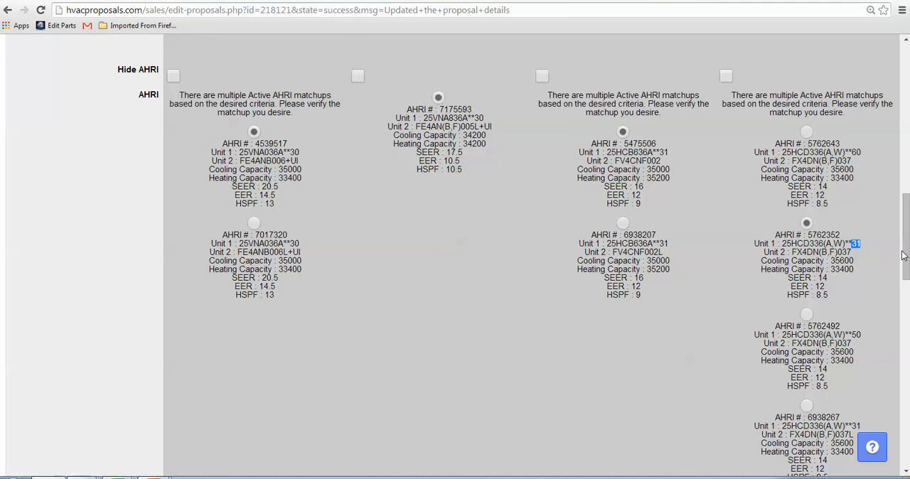
- Activate the services for system operation, old equipment removal, warranty registration, duct work reconnection and horizontal application for all quality levels
drag(904, 255, 905, 405)
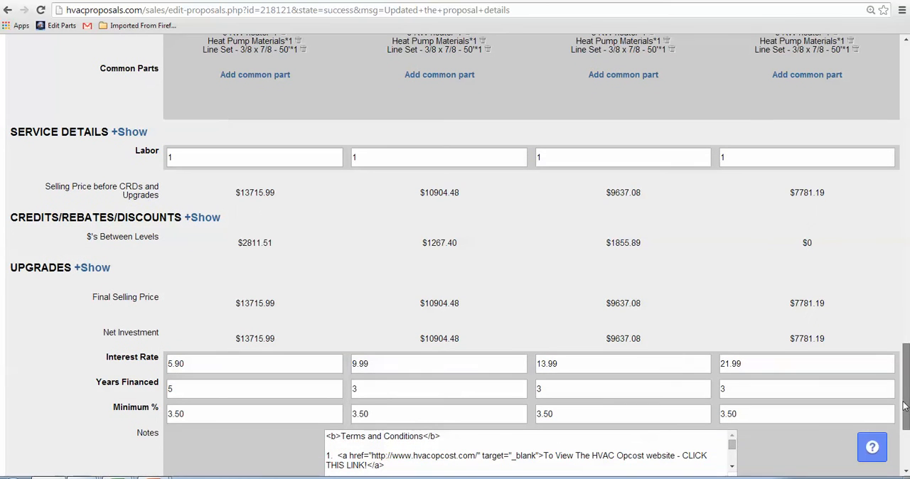
click(128, 133)
click(172, 201)
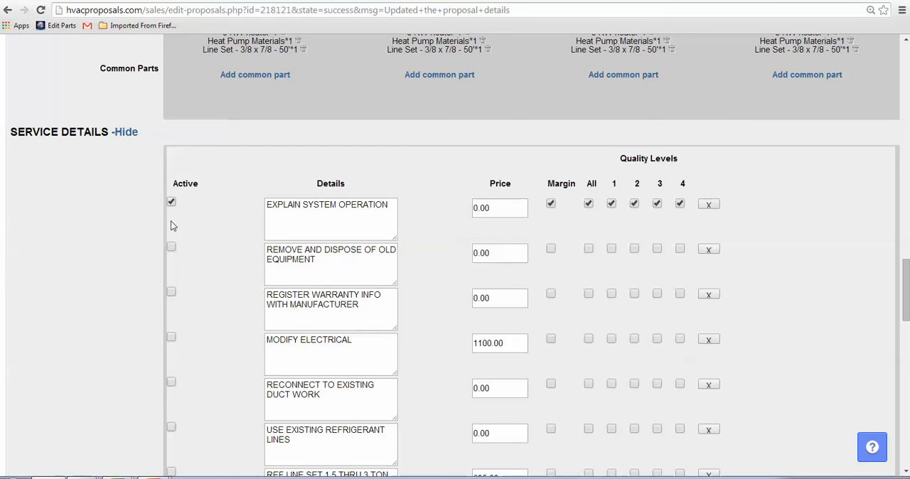
click(172, 247)
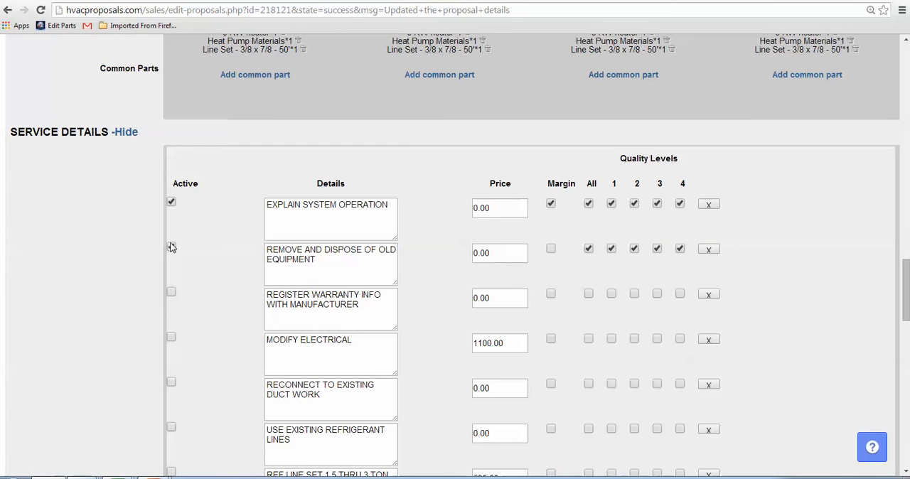
click(171, 293)
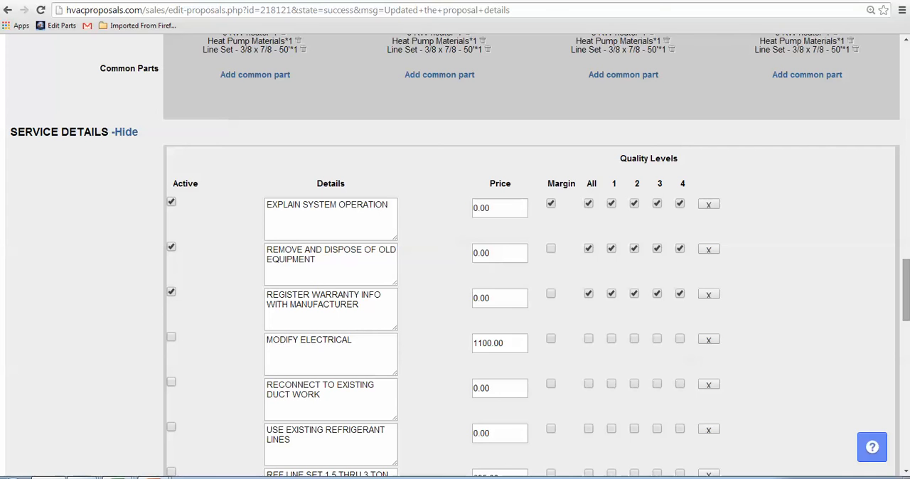
scroll(907, 299, down, 3)
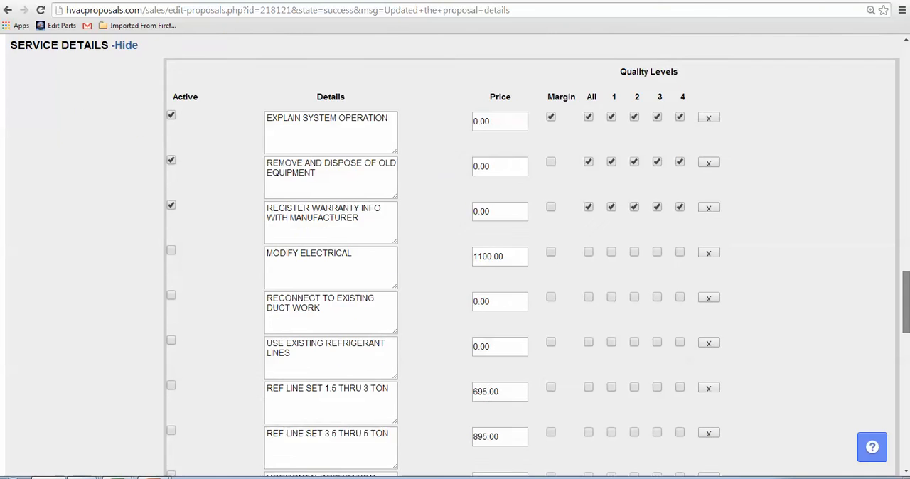
click(171, 219)
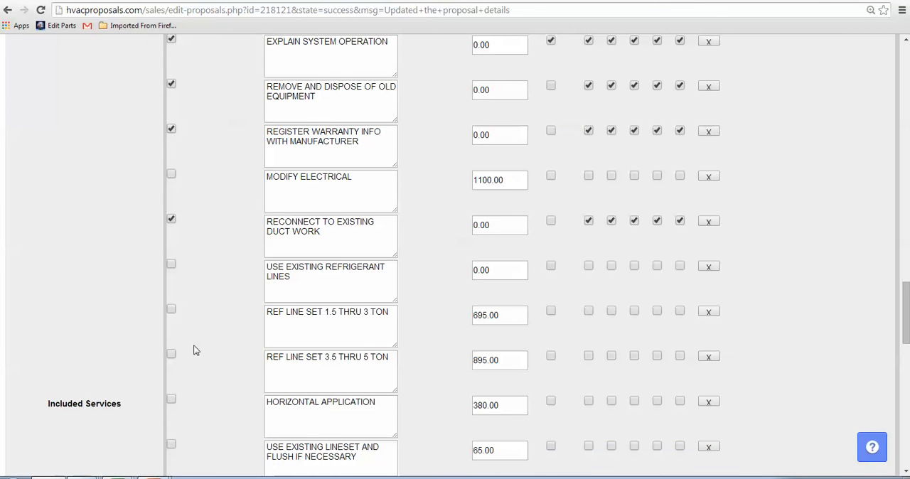
click(171, 400)
- Apply the $600 Carrier Cool Cash to level 2, the $1000 Carrier Cool Cash Rebate to level 1, and the 5% Cash Discount to all levels
drag(906, 322, 906, 423)
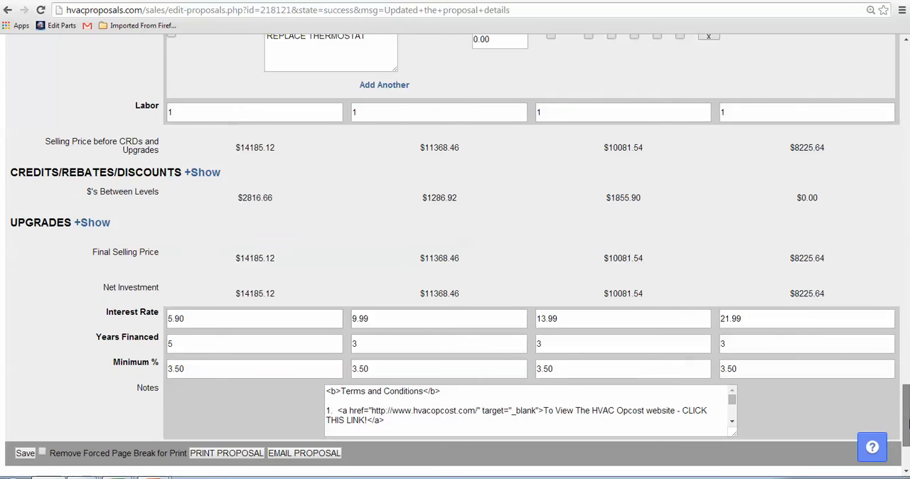
click(205, 176)
click(171, 256)
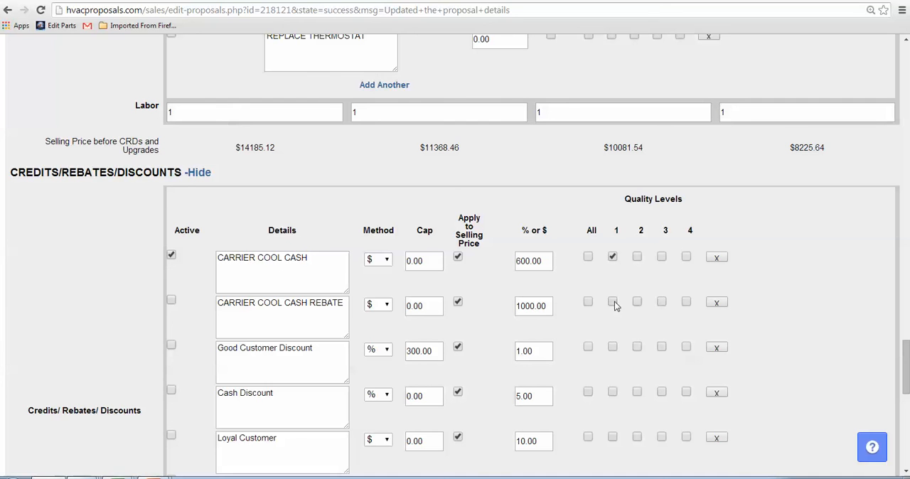
click(612, 257)
click(637, 258)
click(171, 300)
click(588, 393)
click(198, 173)
click(200, 173)
click(197, 174)
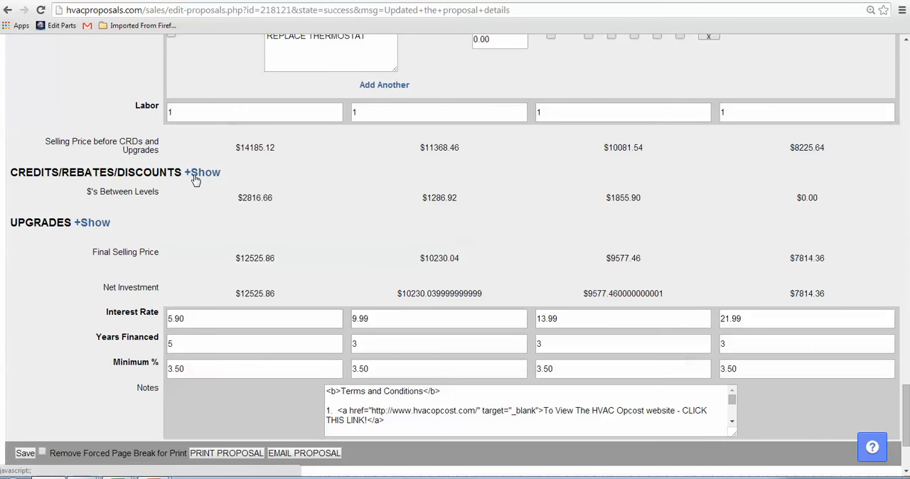
- Activate the Guardian Air, REME Air Purifier and Infinity Air Purifier upgrades for all levels and save the proposal
click(97, 225)
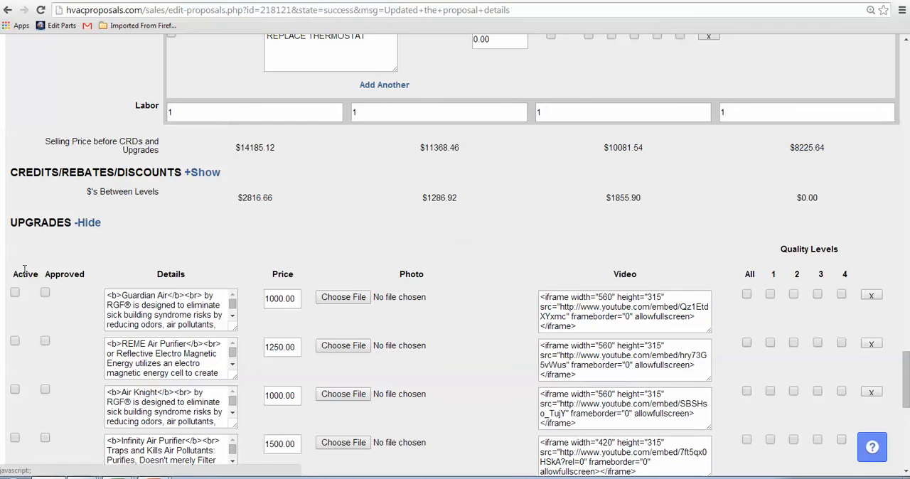
click(15, 293)
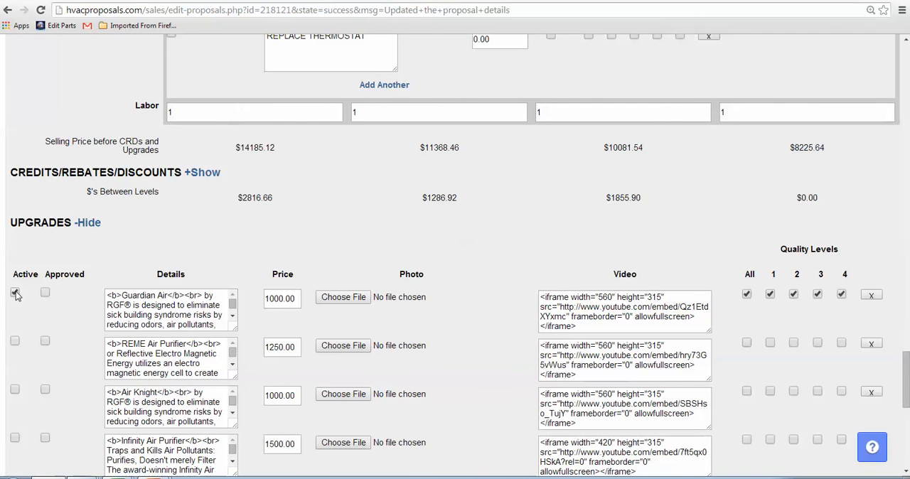
click(15, 342)
click(15, 438)
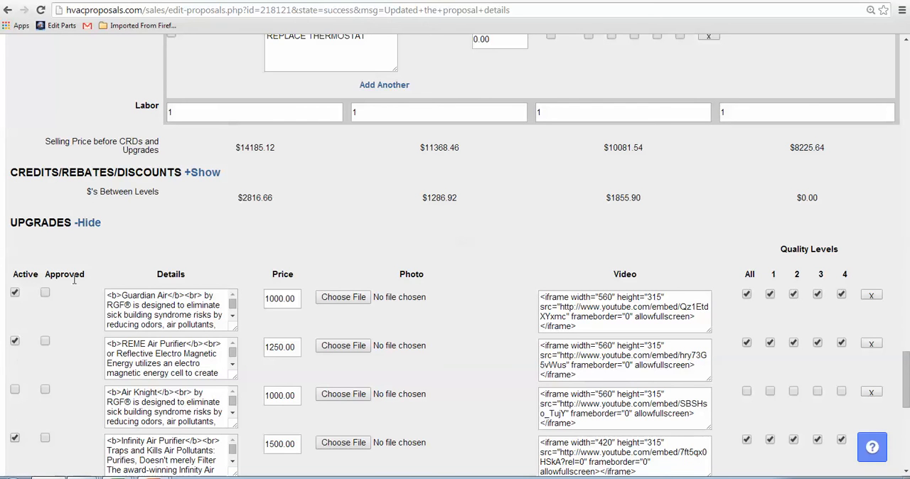
click(87, 223)
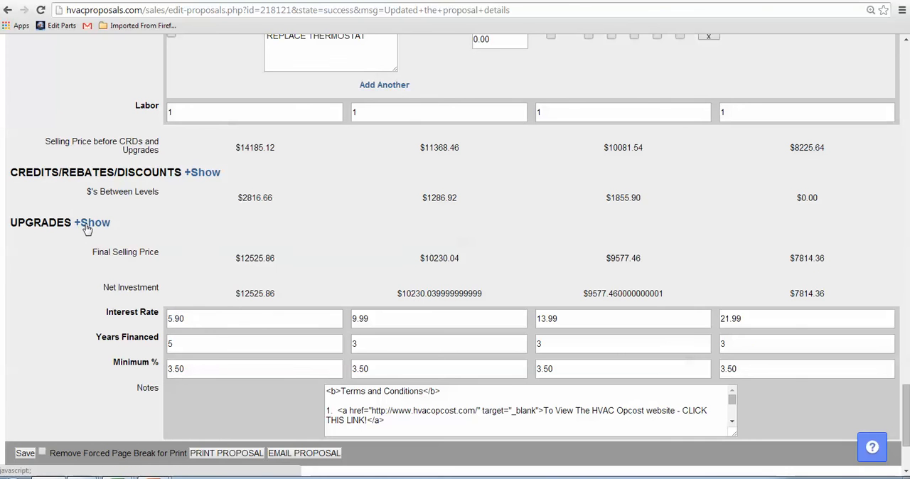
click(24, 453)
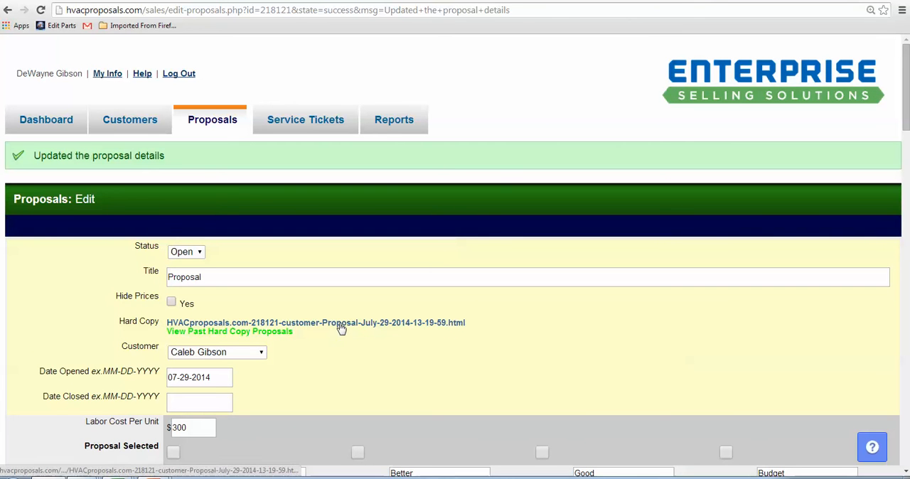
- Open the latest hard copy and examine the Best level's AHRI matchup and the Good level's special inclusions
click(270, 332)
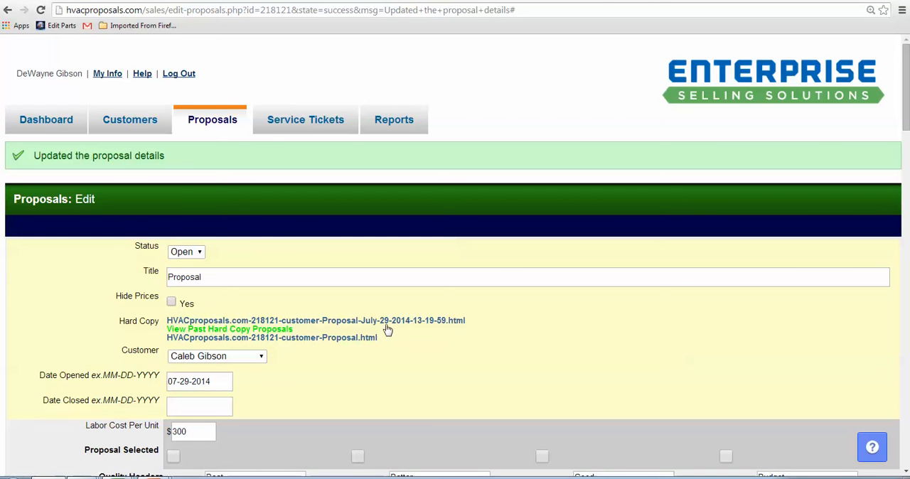
click(345, 325)
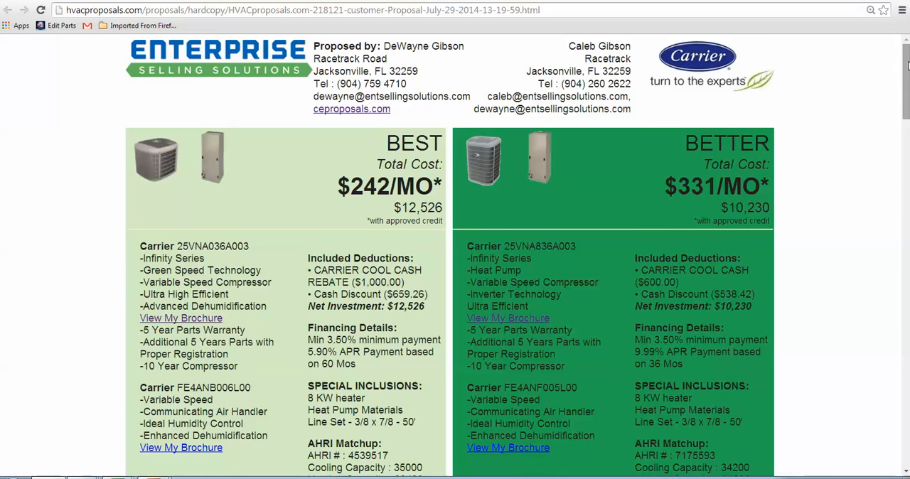
scroll(455, 256, down, 3)
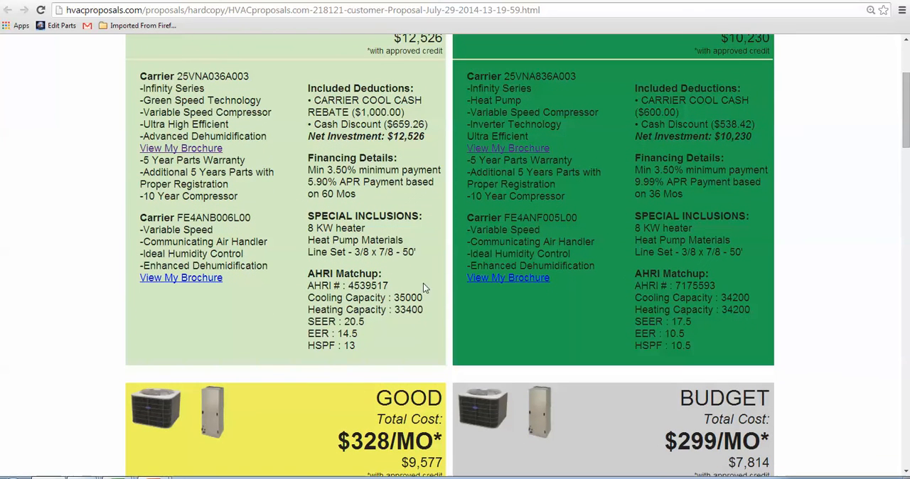
drag(308, 284, 362, 348)
click(353, 333)
drag(906, 146, 907, 185)
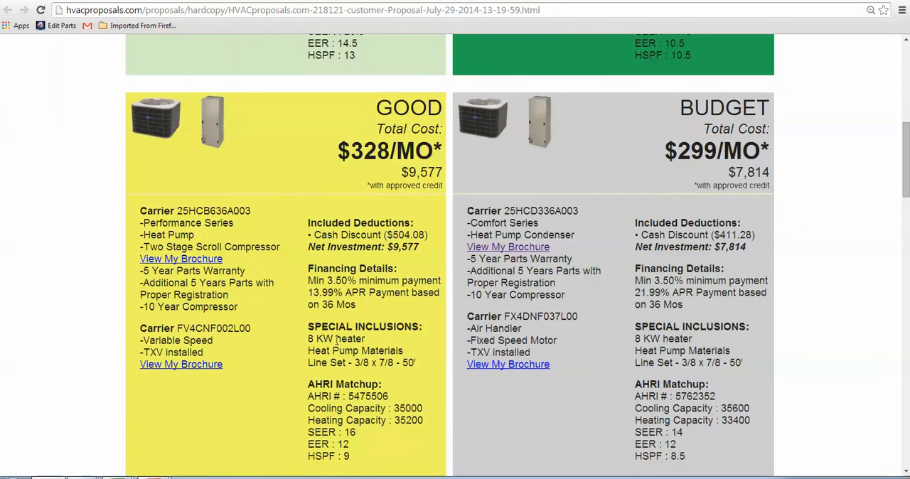
drag(307, 338, 422, 365)
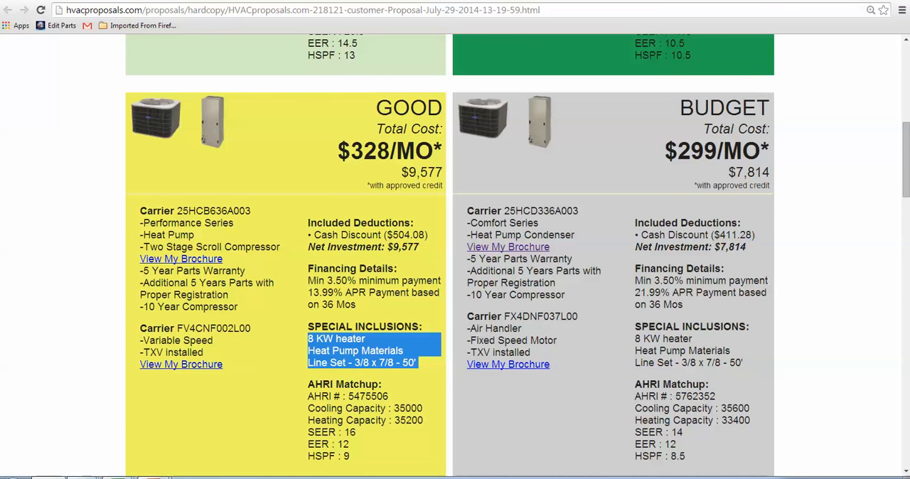
click(270, 0)
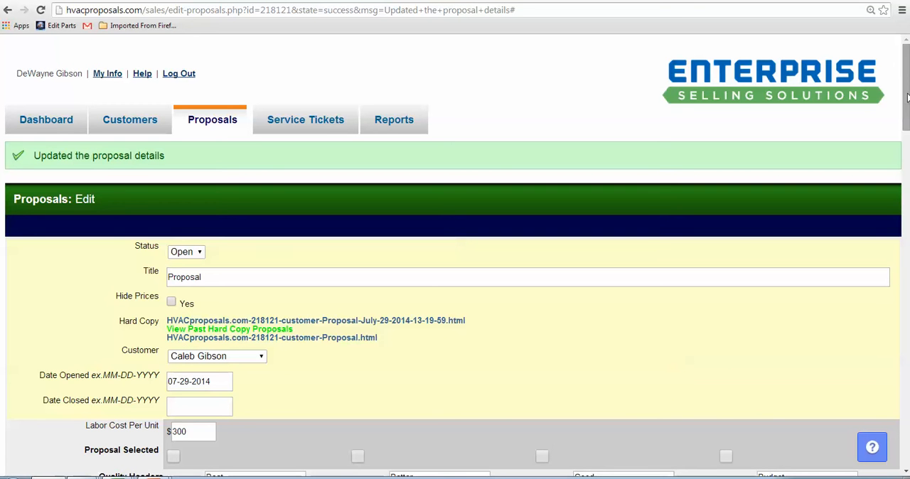
- Email the proposal to both the customer and the sales rep after checking the email contents and Open status
drag(907, 97, 906, 437)
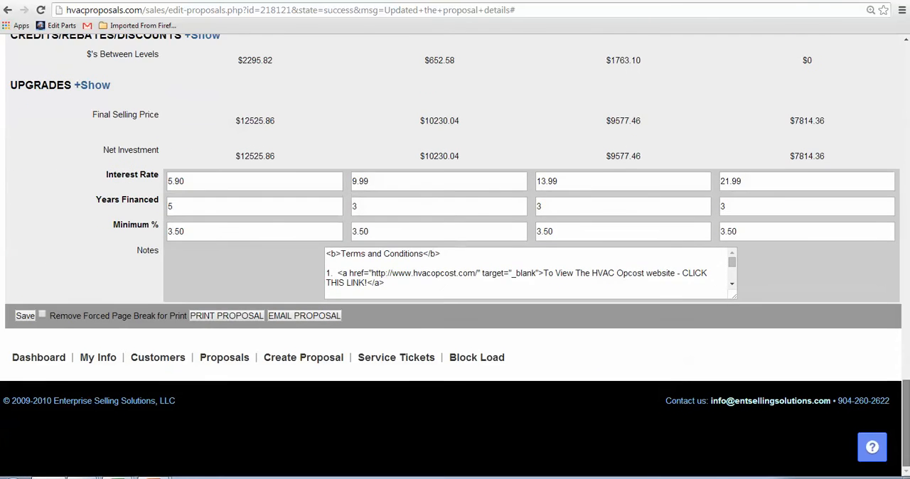
click(301, 317)
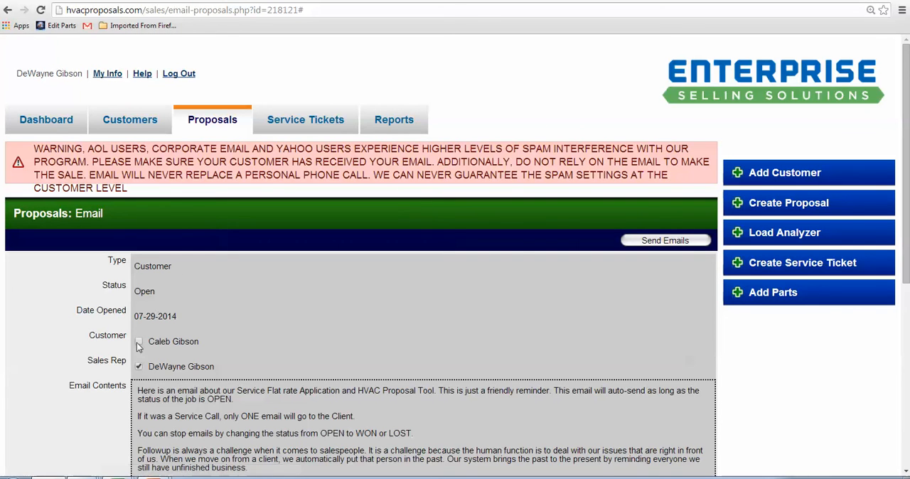
click(139, 343)
drag(907, 124, 906, 210)
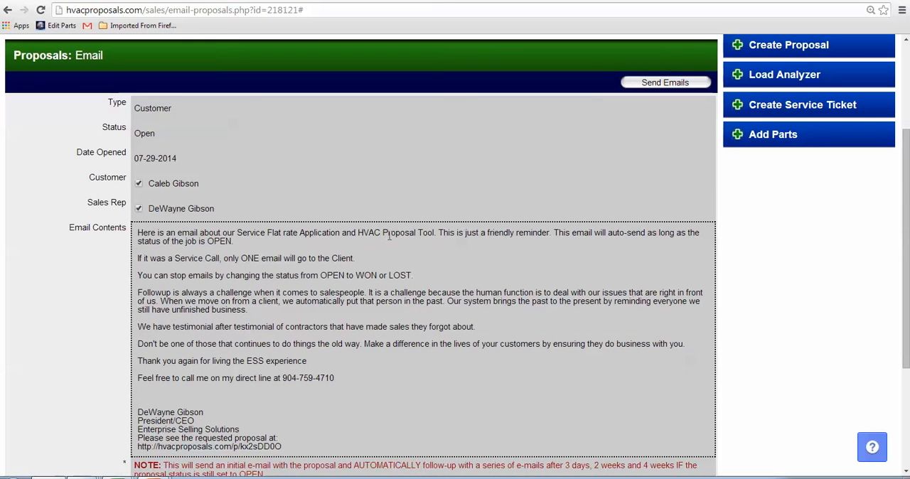
drag(207, 241, 234, 241)
double_click(144, 134)
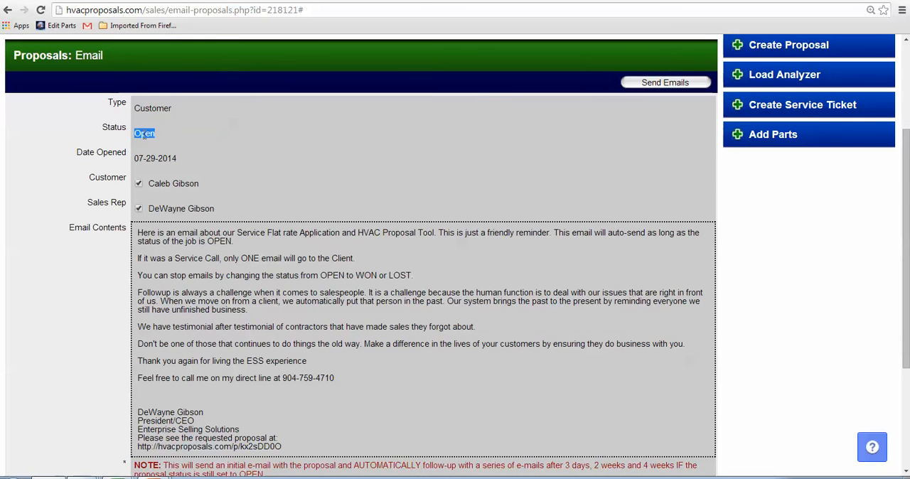
click(650, 83)
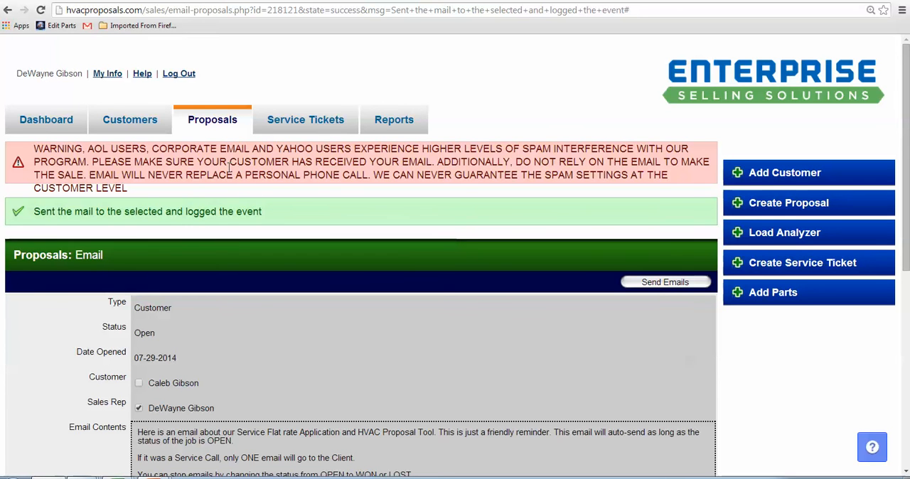
- Reopen the 07/29/2014 proposal titled "Proposal" from the proposals list for editing
click(214, 123)
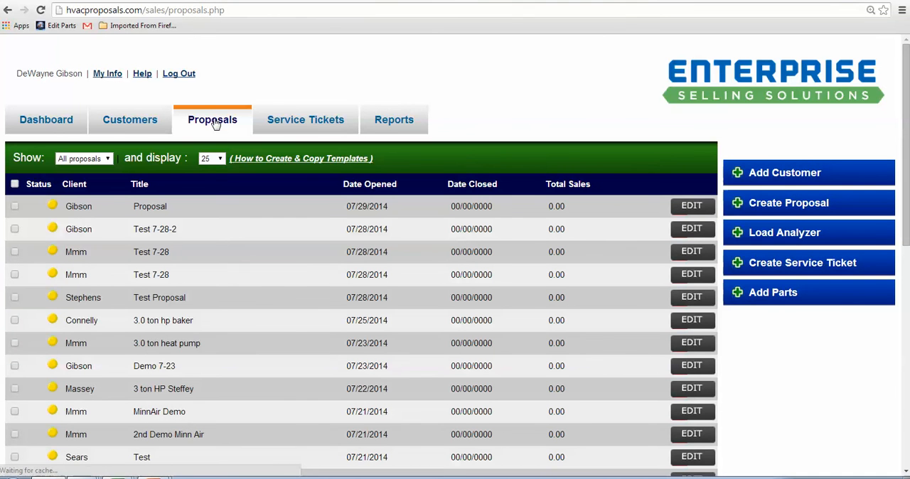
click(692, 206)
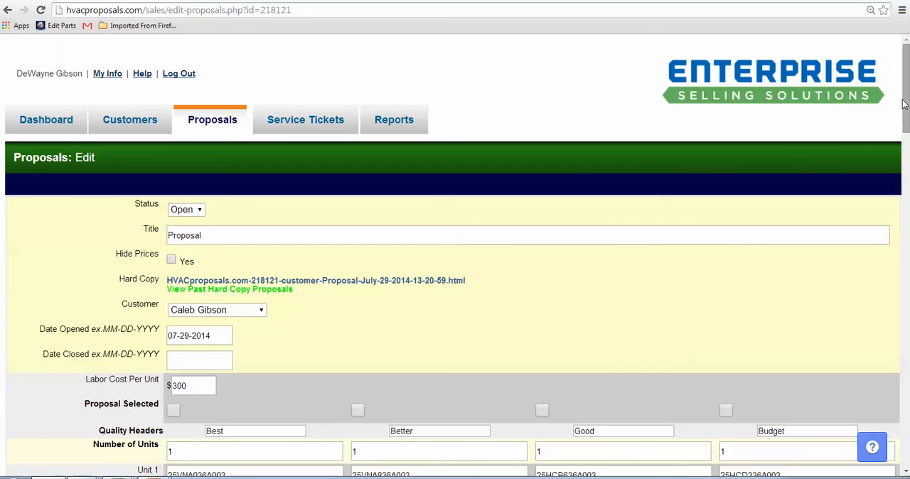
scroll(868, 159, down, 3)
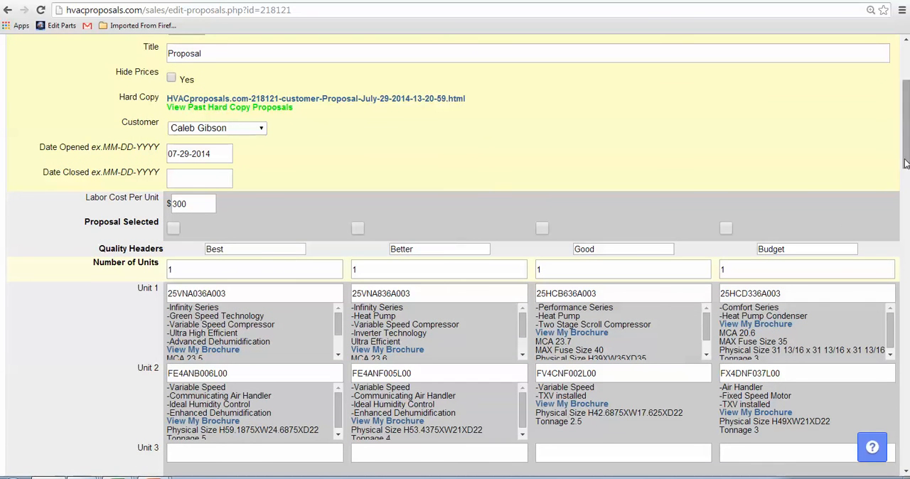
drag(906, 162, 906, 156)
- Set the proposal's status to Lost and open the Reason For Loss for entry
click(192, 57)
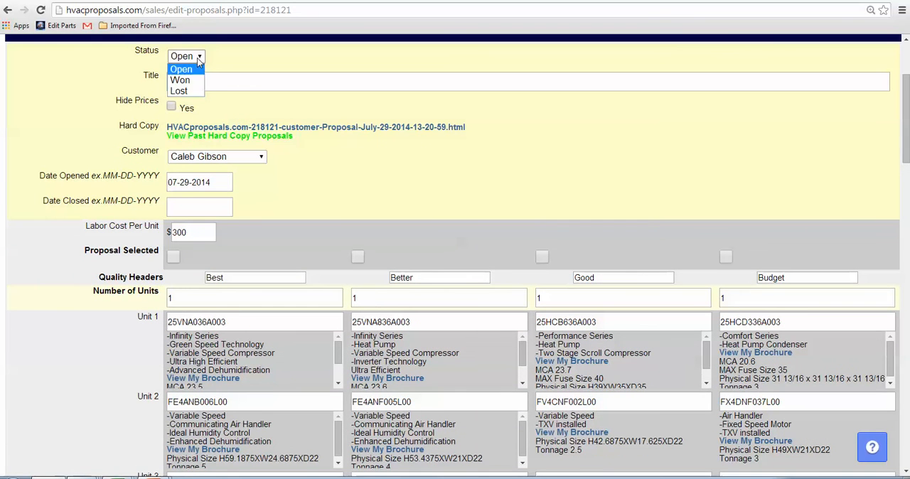
click(184, 90)
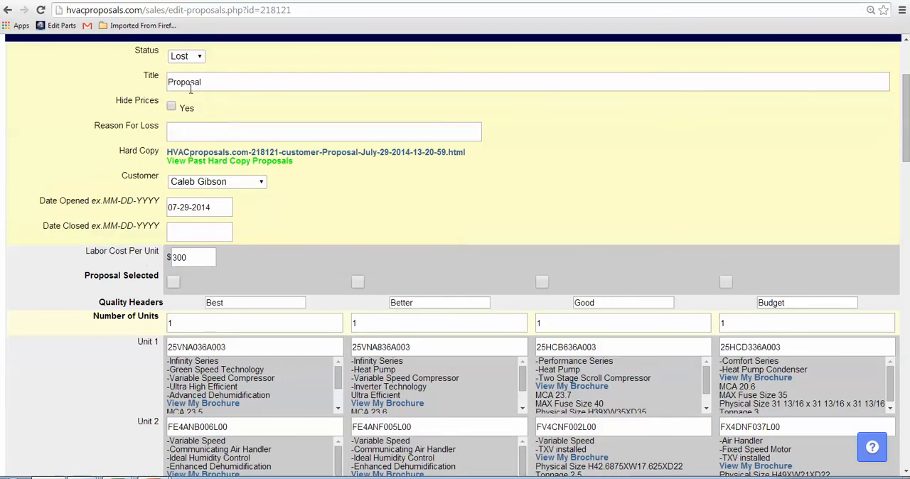
click(189, 126)
- Mark the proposal as Won with the Best level selected and a closing date of 07-29-2014
click(200, 58)
click(186, 80)
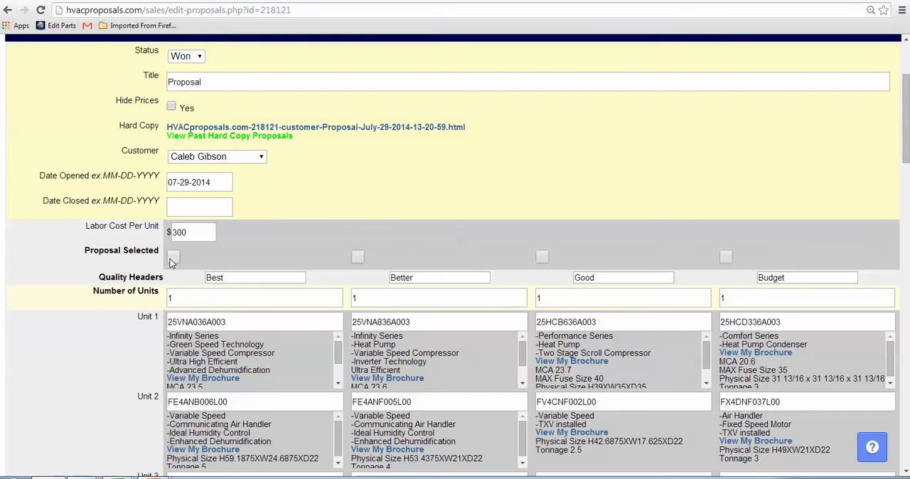
click(193, 206)
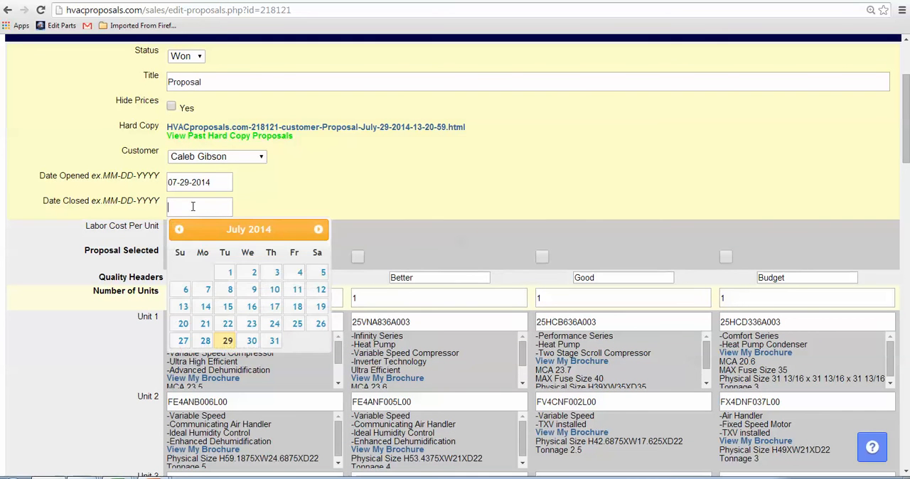
click(227, 339)
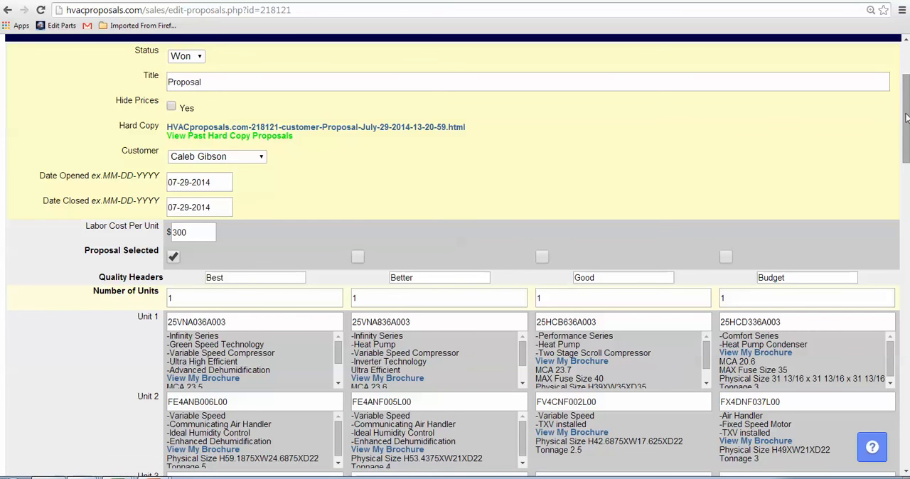
- Re-enter 1 as the number of units for the Good and Better levels
scroll(906, 117, down, 1)
drag(341, 224, 317, 224)
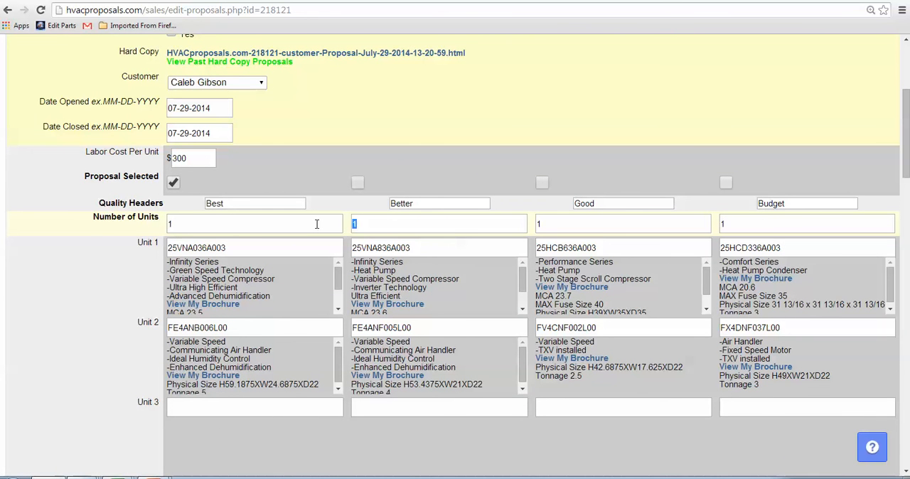
drag(560, 226, 512, 225)
text(1)
click(398, 222)
text(1)
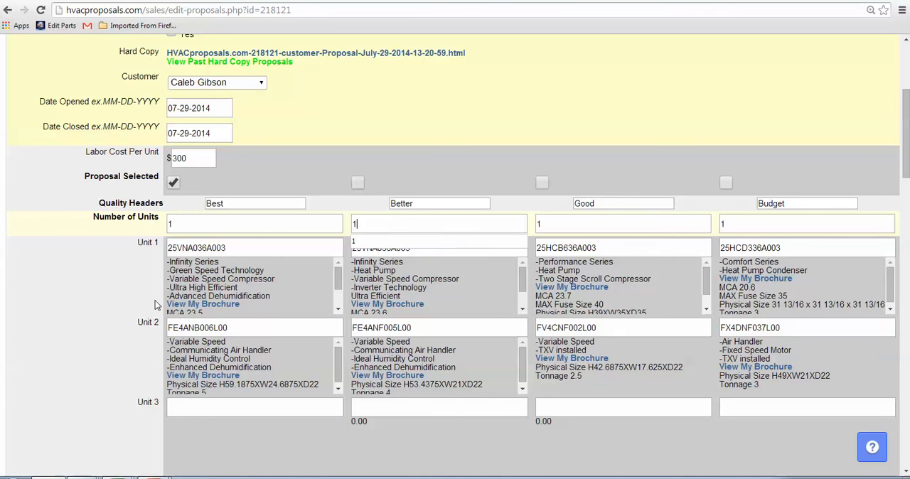
click(231, 247)
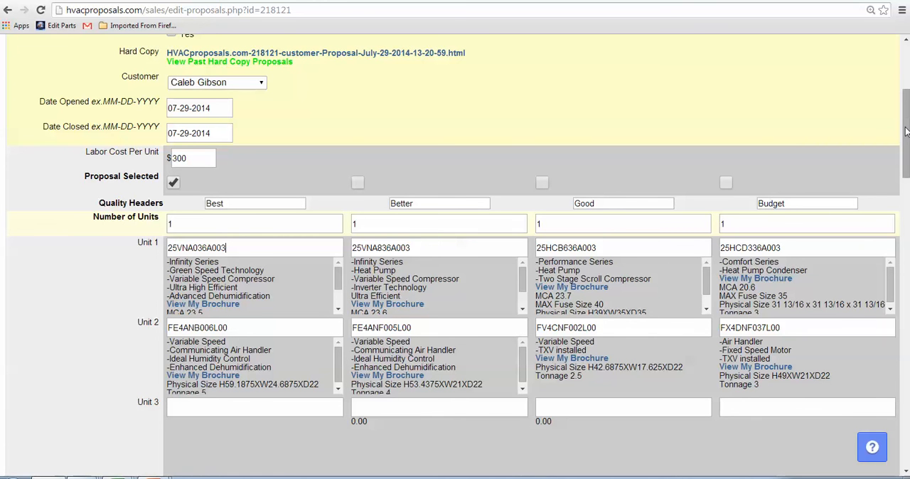
drag(905, 131, 906, 382)
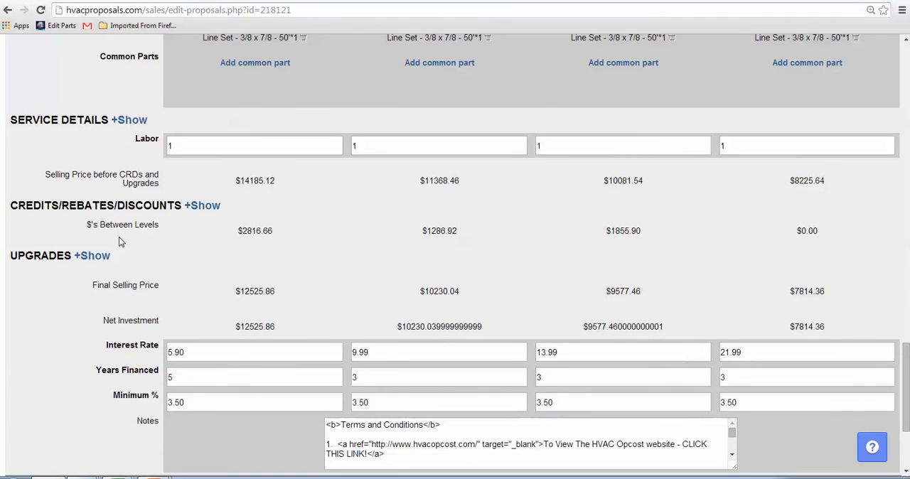
- Mark the Guardian Air and REME Air Purifier upgrades as approved in the proposal's upgrades
click(93, 257)
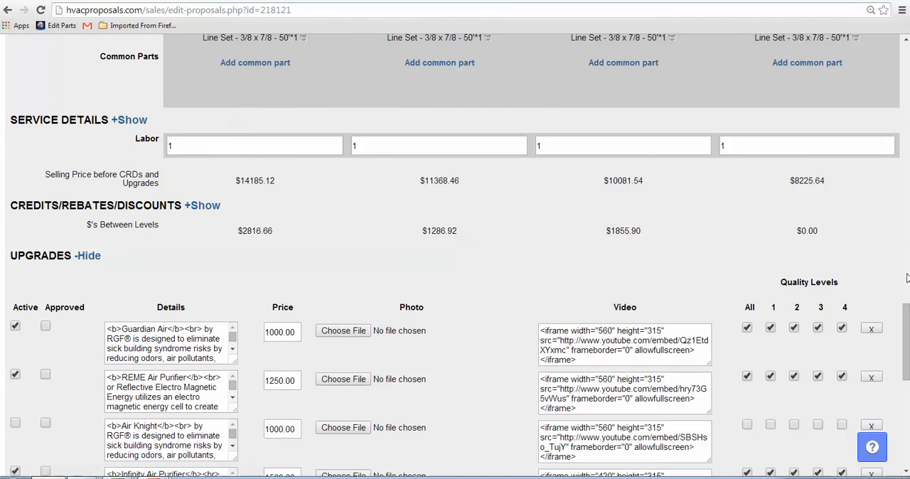
drag(906, 313, 905, 337)
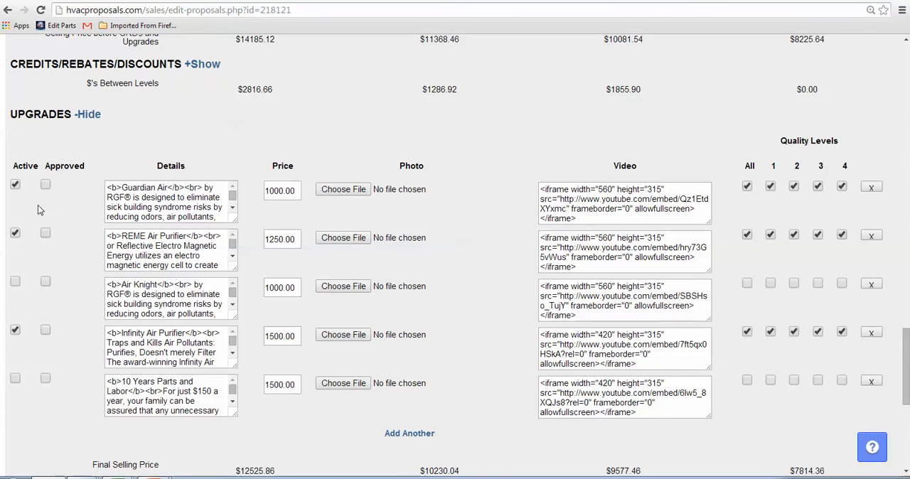
click(46, 186)
click(46, 234)
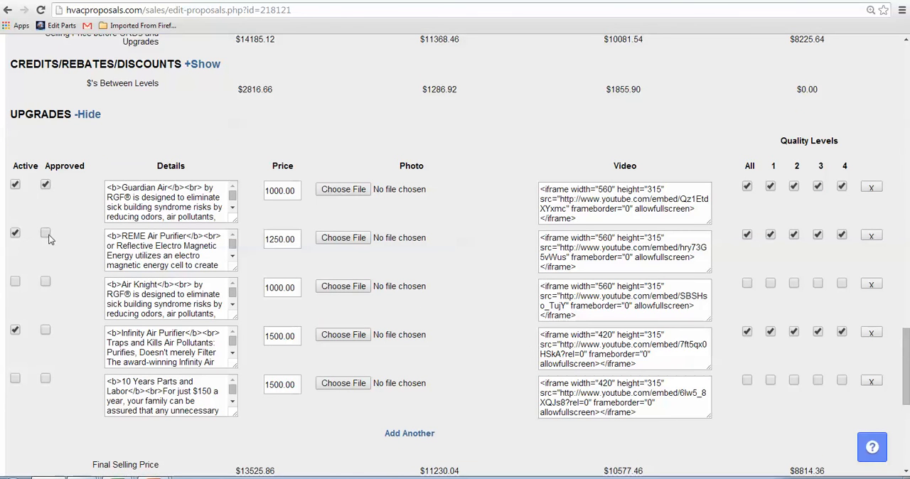
- Deactivate the Infinity Air Purifier upgrade and save the proposal
click(16, 330)
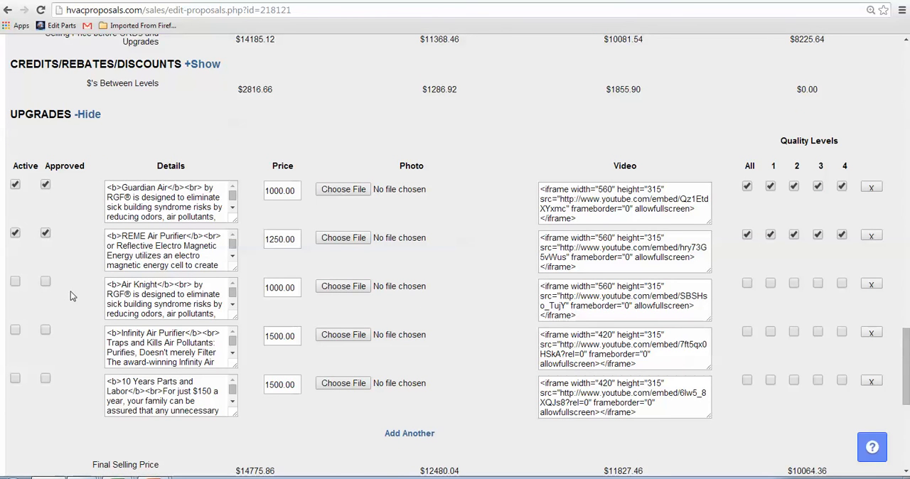
click(89, 114)
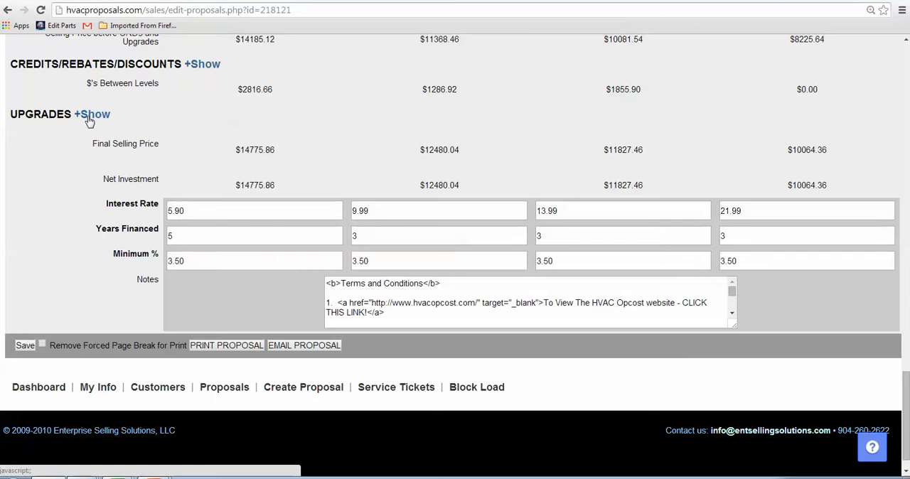
click(26, 346)
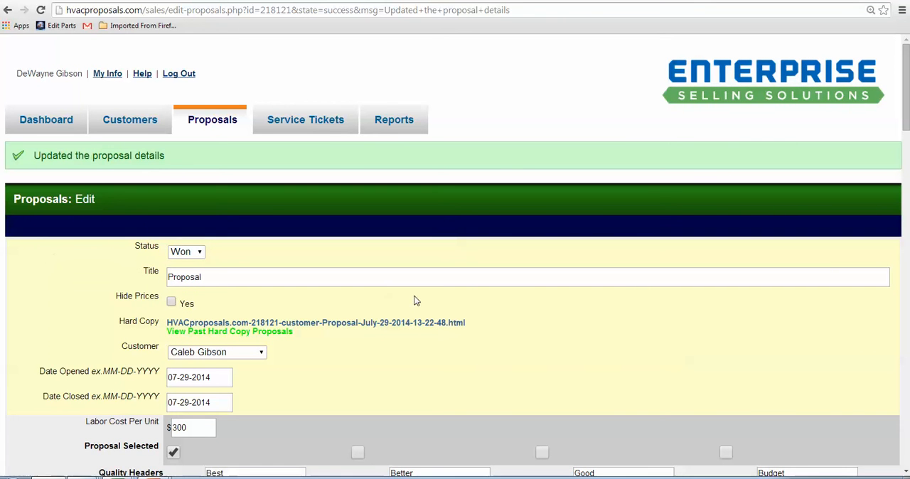
- Open the proposal's current hard copy and examine the Best level's total and monthly cost and the approved upgrades' customer initials lines
click(383, 322)
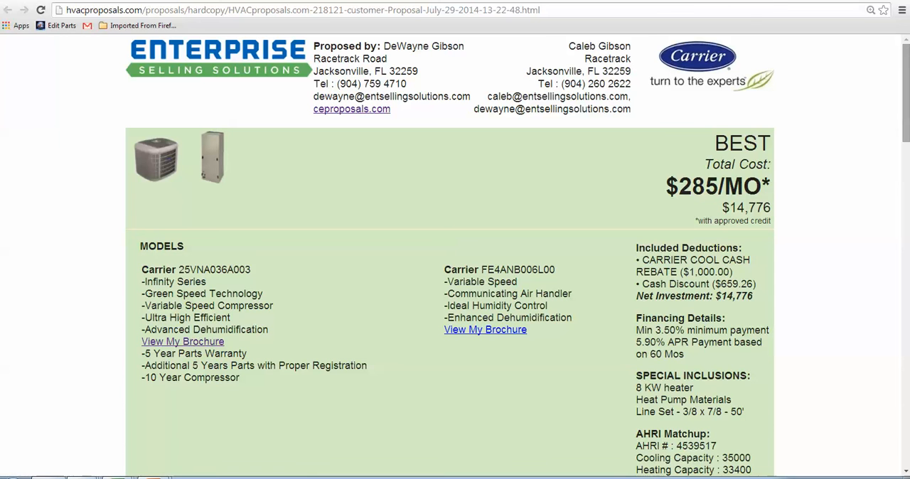
drag(730, 206, 772, 209)
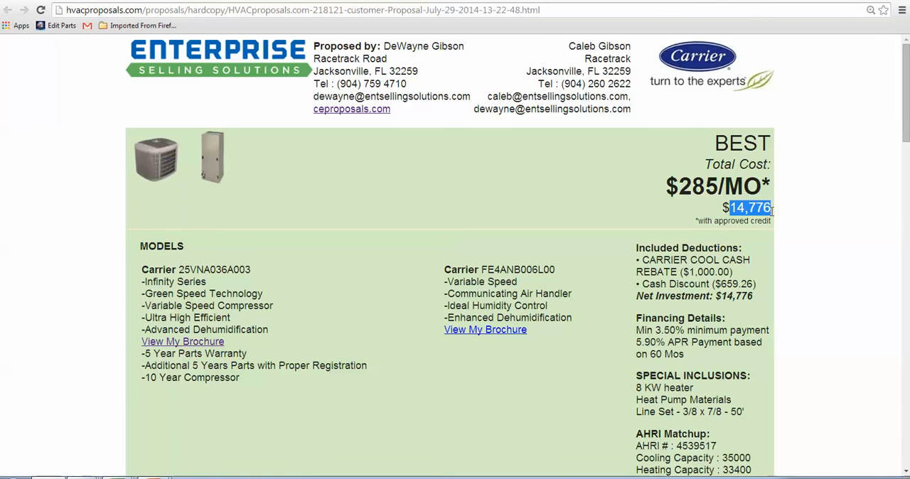
drag(679, 183, 759, 185)
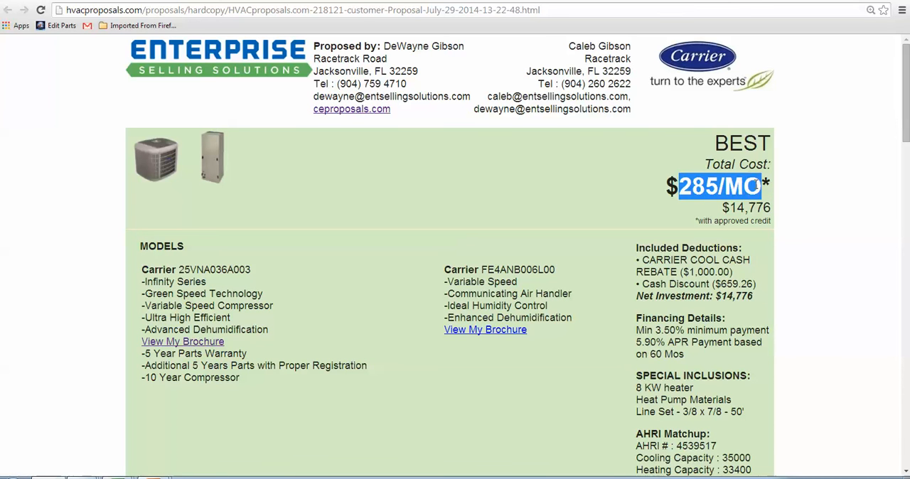
drag(907, 108, 907, 429)
drag(196, 90, 345, 94)
drag(461, 89, 466, 90)
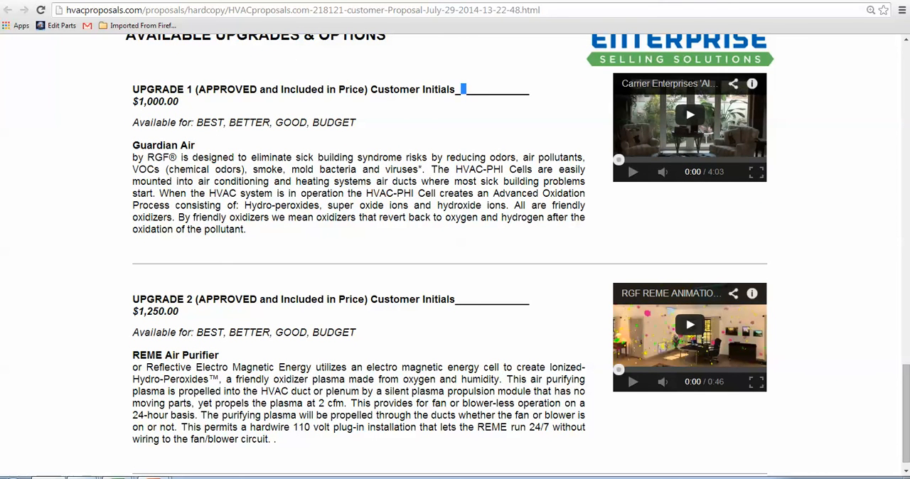
key(ctrl+w)
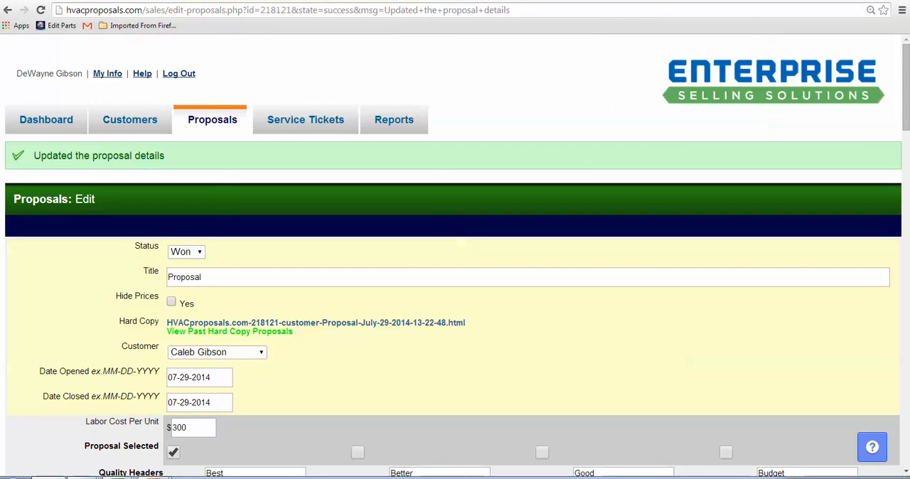
- Open the account view from the dashboard and examine the 2014 proposal status and quality-selected charts
click(63, 125)
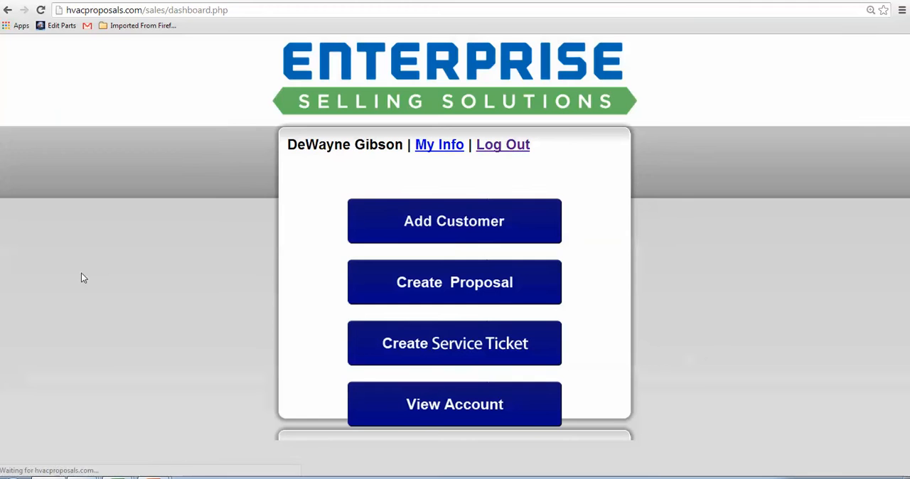
click(504, 403)
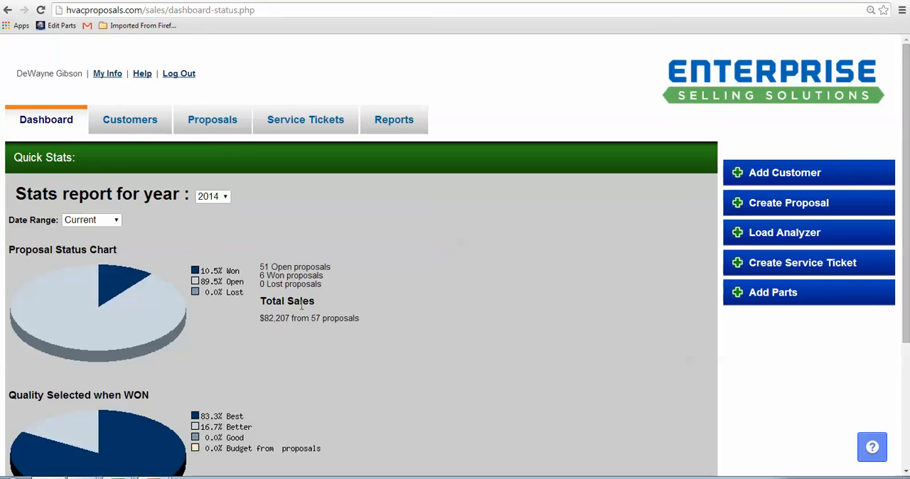
scroll(907, 155, down, 3)
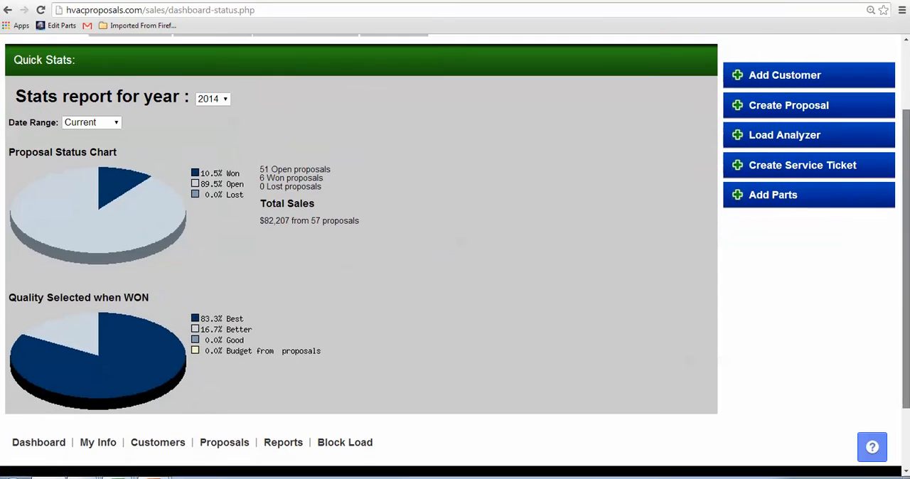